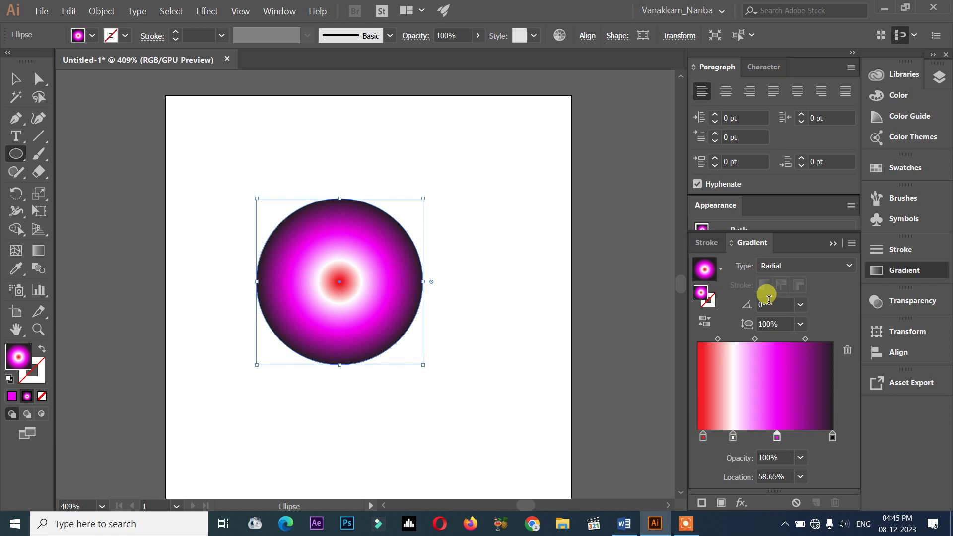
Set the radial gradient's angle to 6° and delete the gradient-filled circle
click(774, 303)
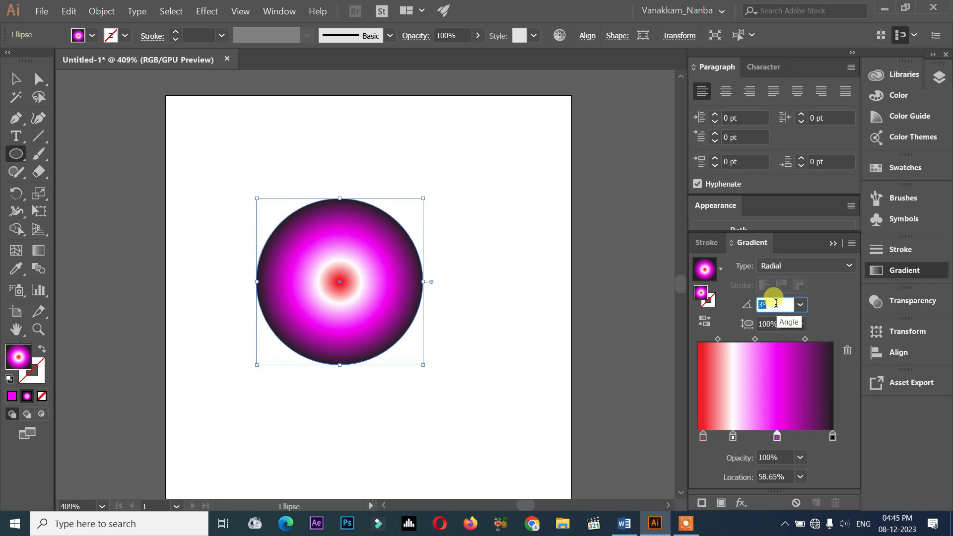
click(777, 322)
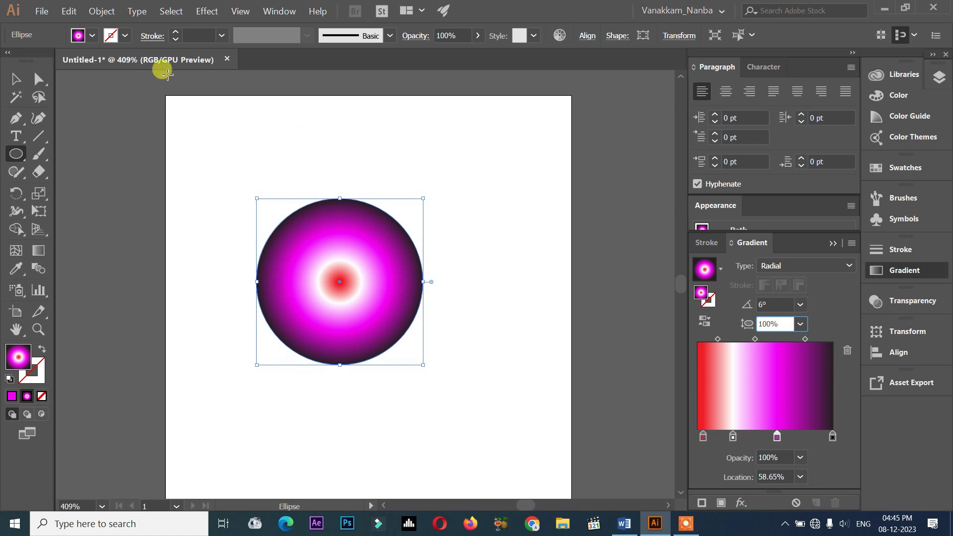
click(16, 78)
click(330, 209)
key(Delete)
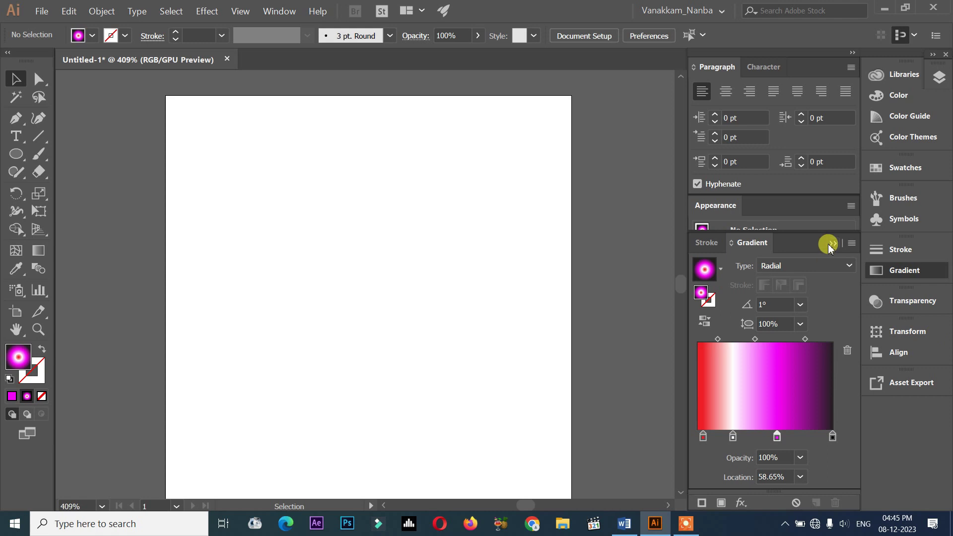
Close the gradient settings and draw a new circle with the same radial gradient fill near the artboard's centre
click(832, 243)
click(15, 154)
drag(345, 243, 374, 325)
key(v)
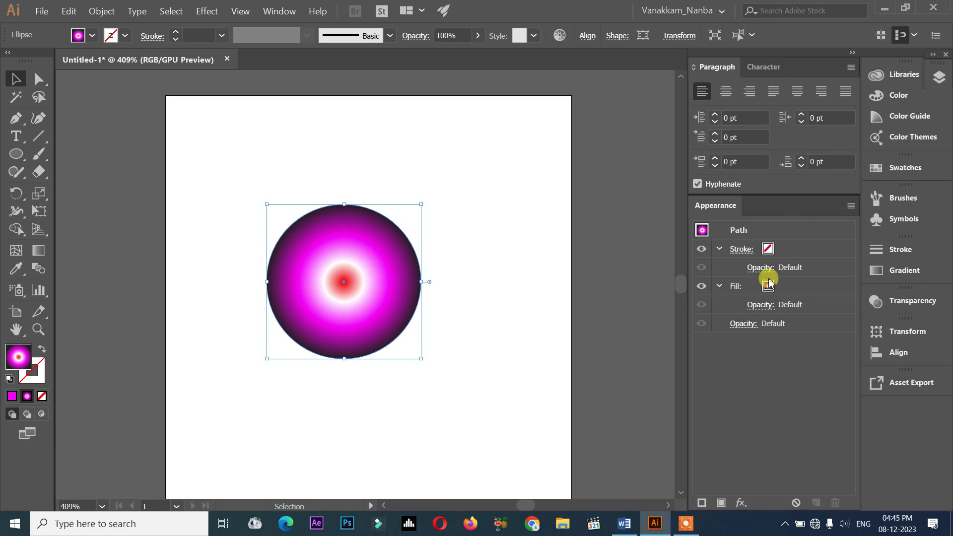
Undo the circle and gradient changes back to the plain red circle and deselect it
key(ctrl+z)
key(ctrl+z)
key(ctrl+z)
key(ctrl+z)
key(ctrl+z)
key(ctrl+z)
key(ctrl+z)
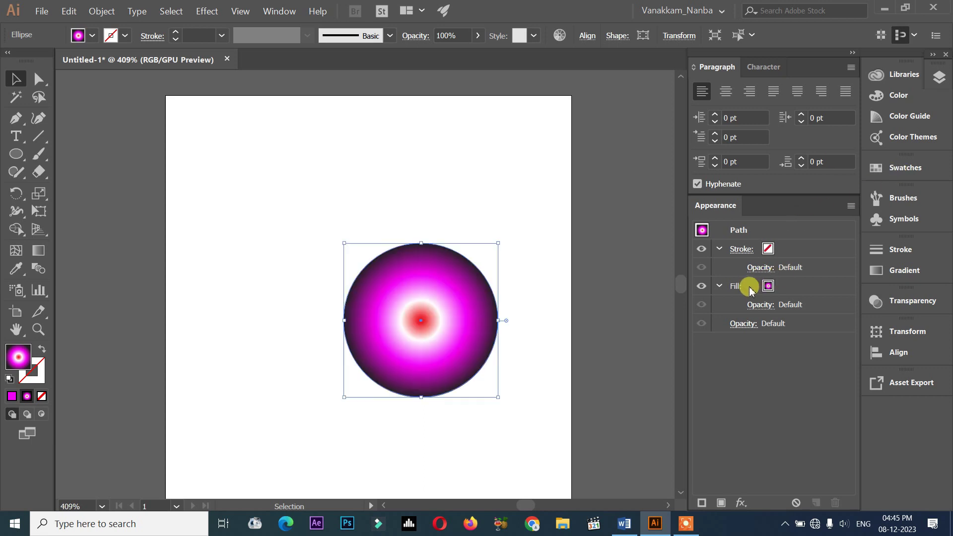
key(ctrl+z)
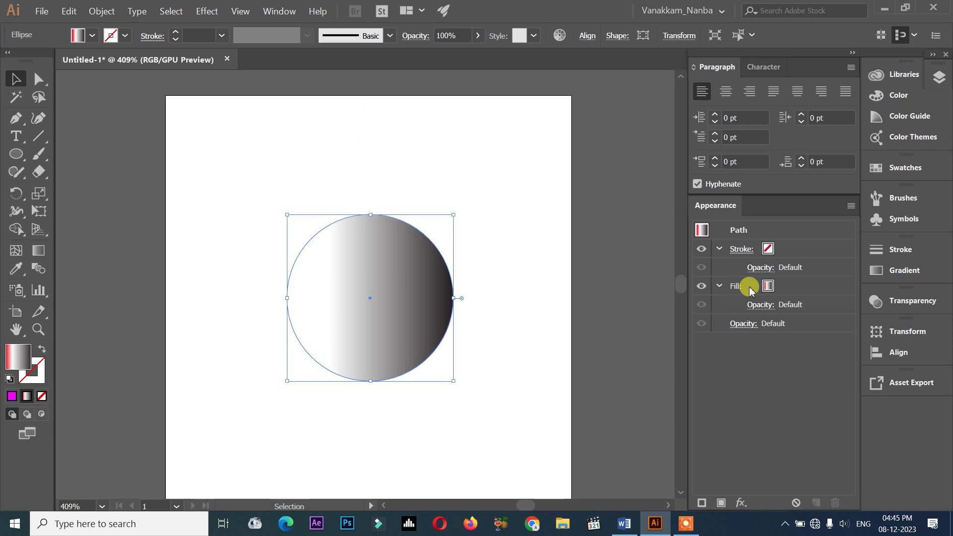
key(ctrl+z)
key(ctrl+z)
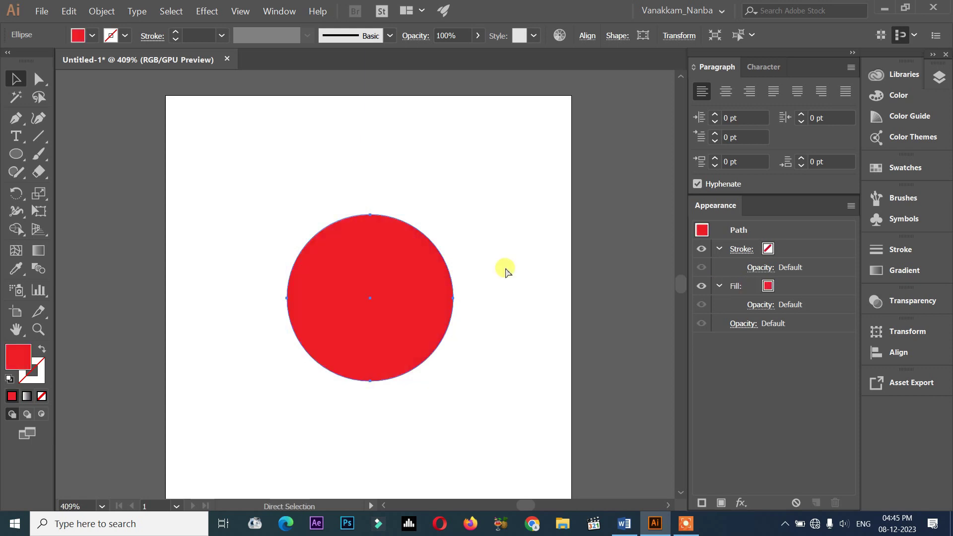
click(491, 221)
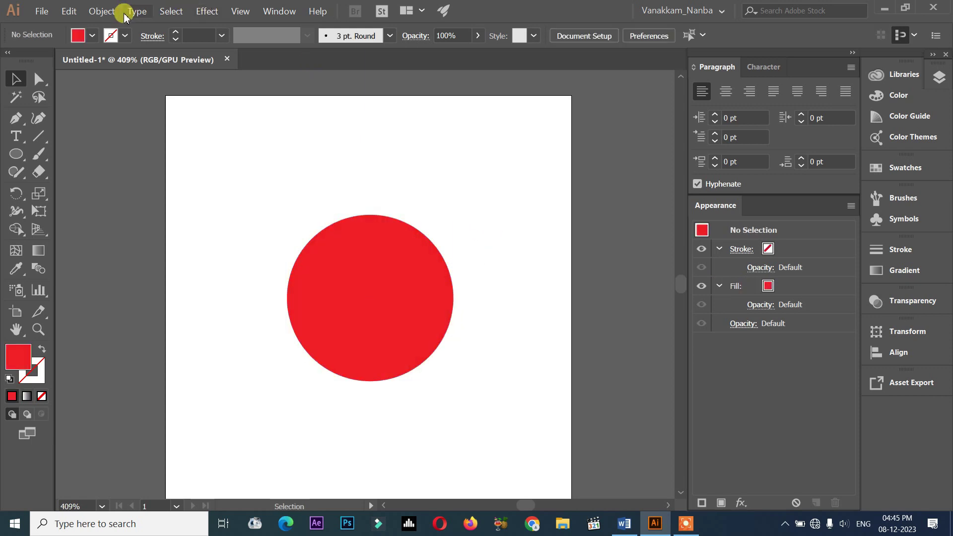
Start creating a gradient mesh on the red circle and compare the mesh with the preview off and on
click(371, 277)
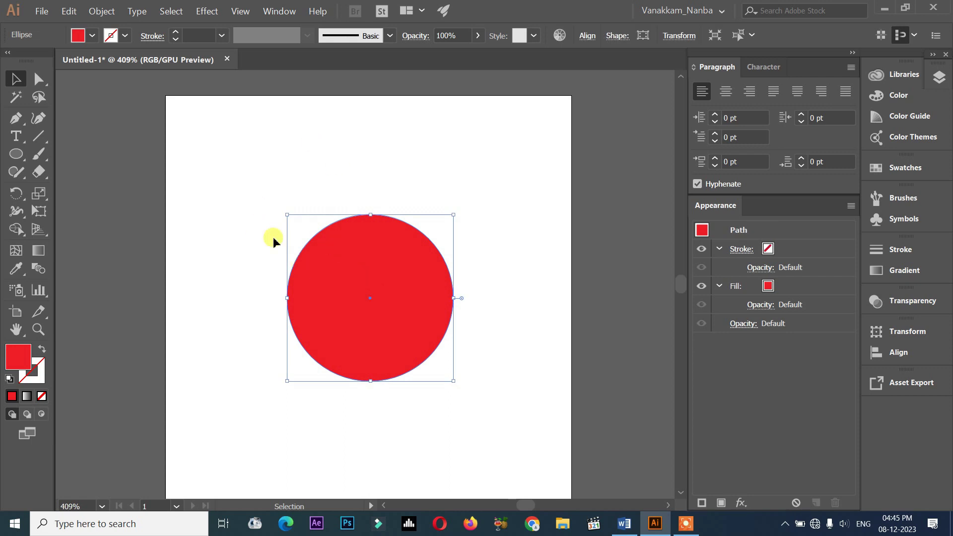
click(103, 12)
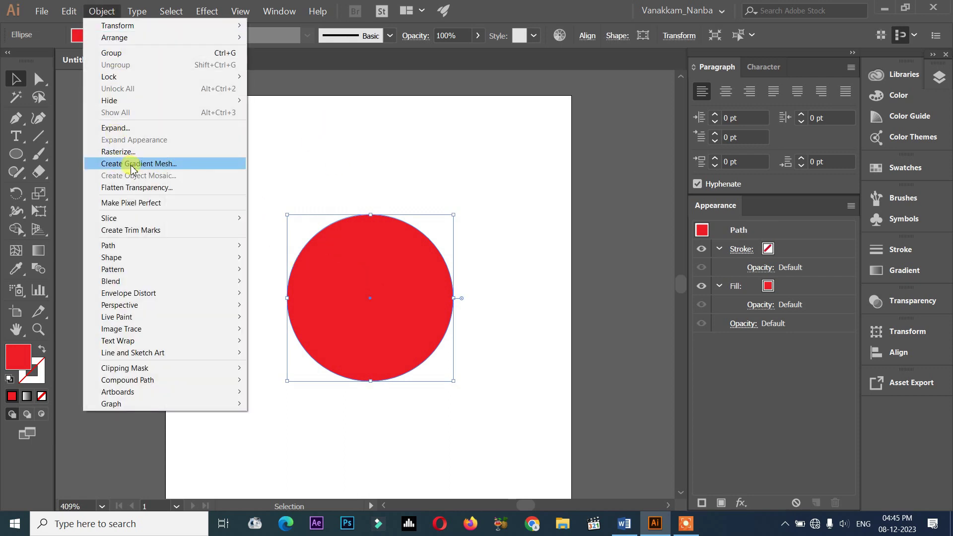
click(183, 165)
drag(427, 174, 554, 173)
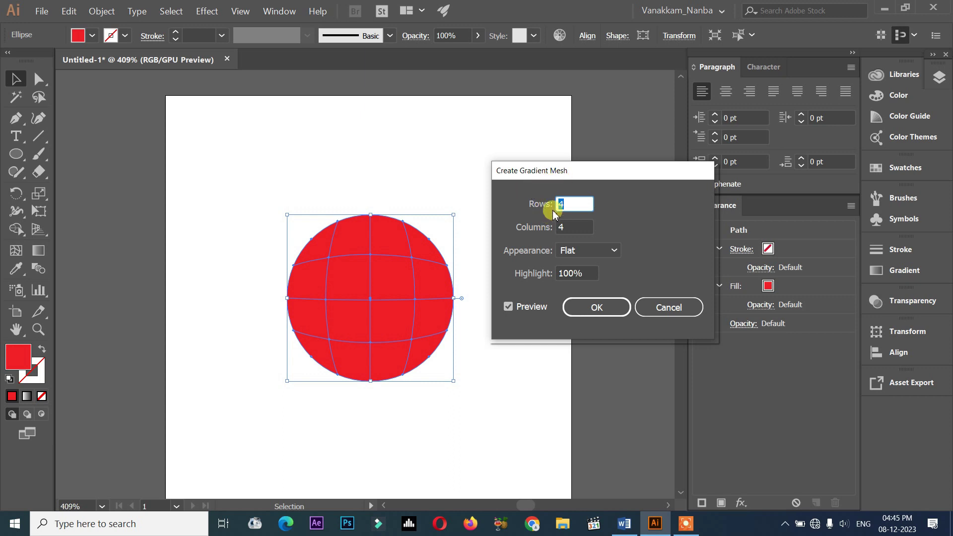
click(508, 307)
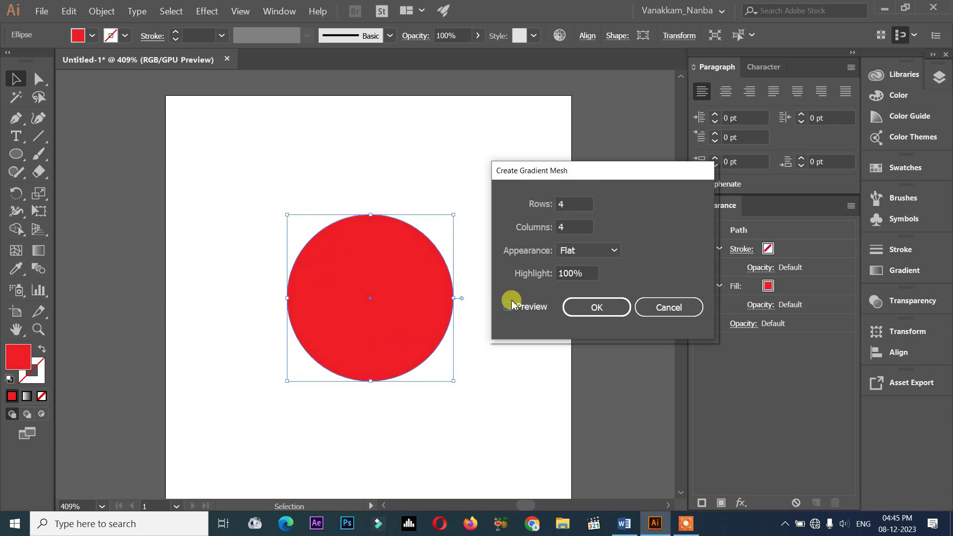
click(528, 308)
click(574, 204)
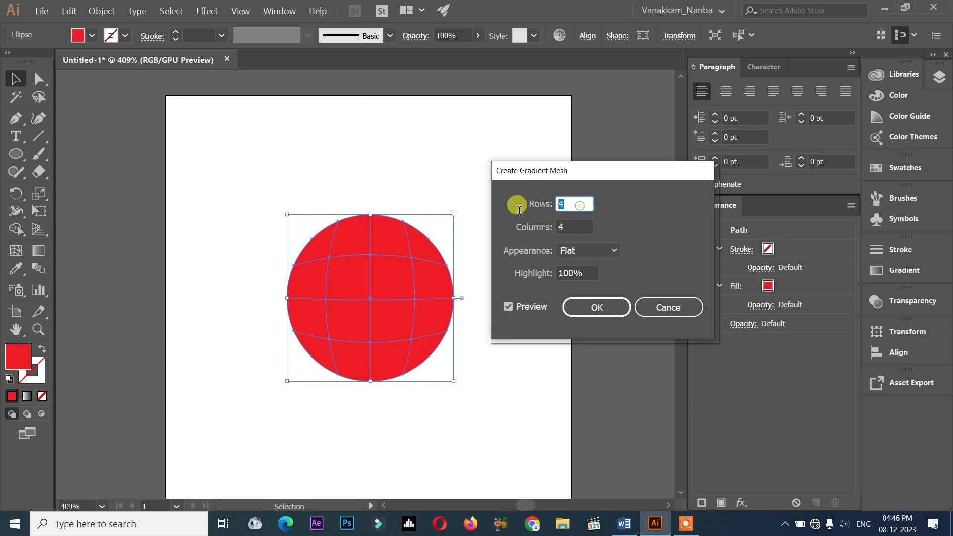
click(576, 228)
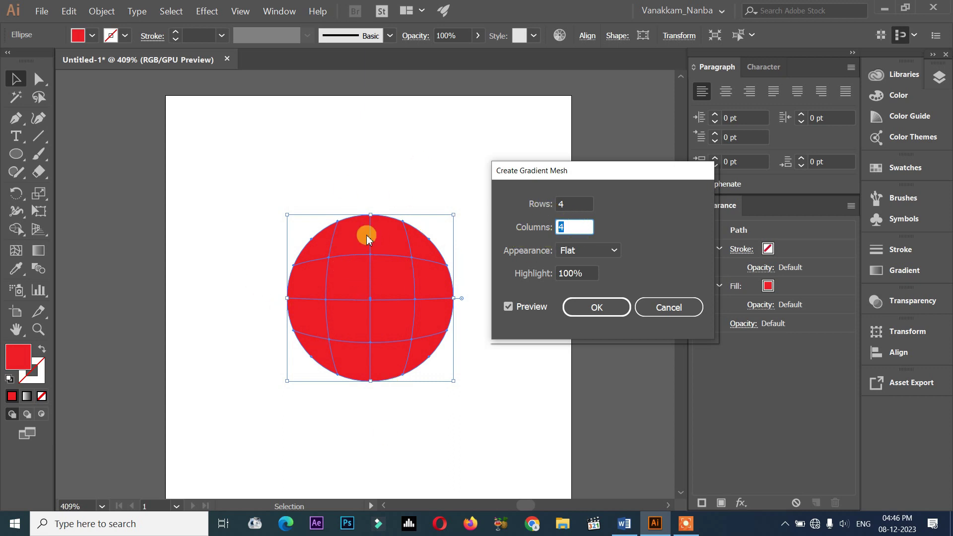
Set the gradient mesh to 3 rows and 3 columns
click(572, 202)
text(3)
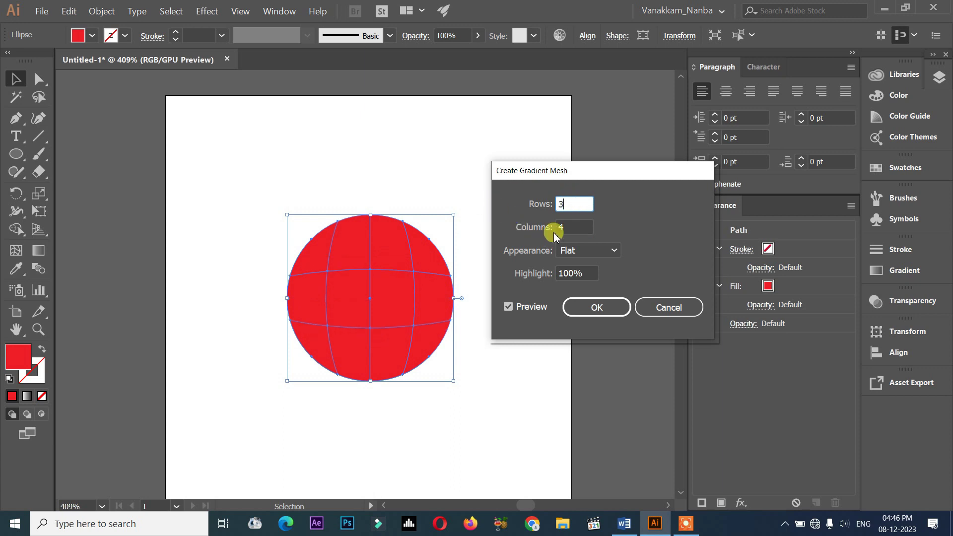
click(570, 228)
text(3)
click(374, 289)
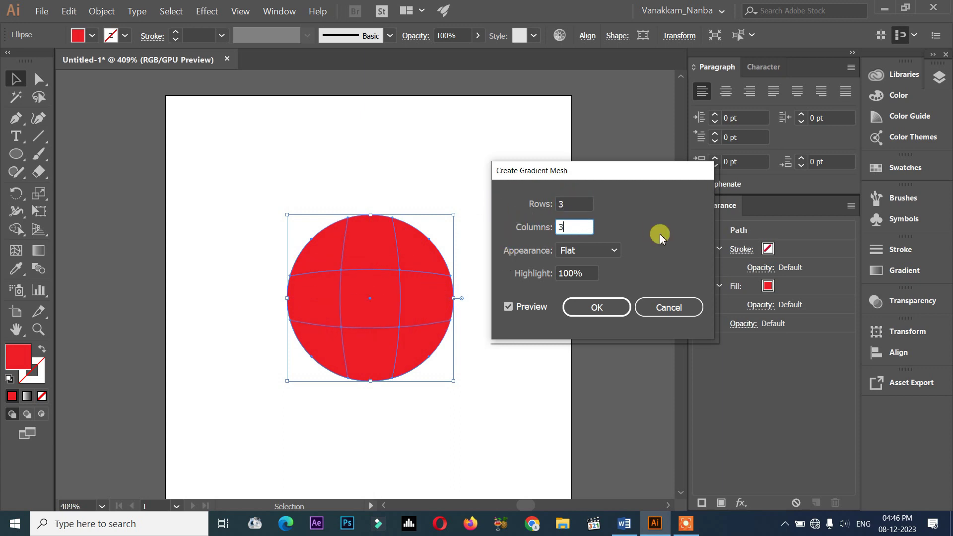
click(597, 308)
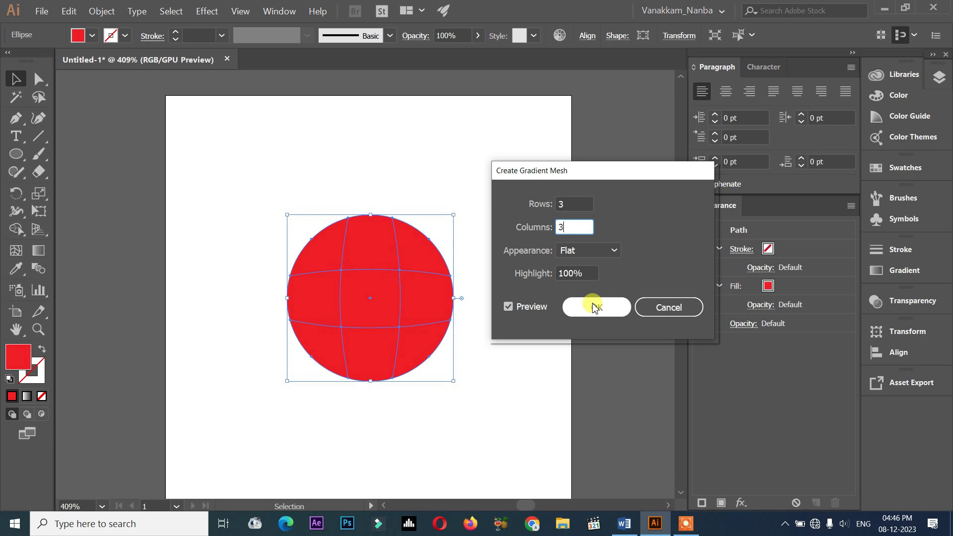
Compare the To Center and To Edge appearances, set the appearance back to Flat and create the mesh
click(588, 251)
click(596, 282)
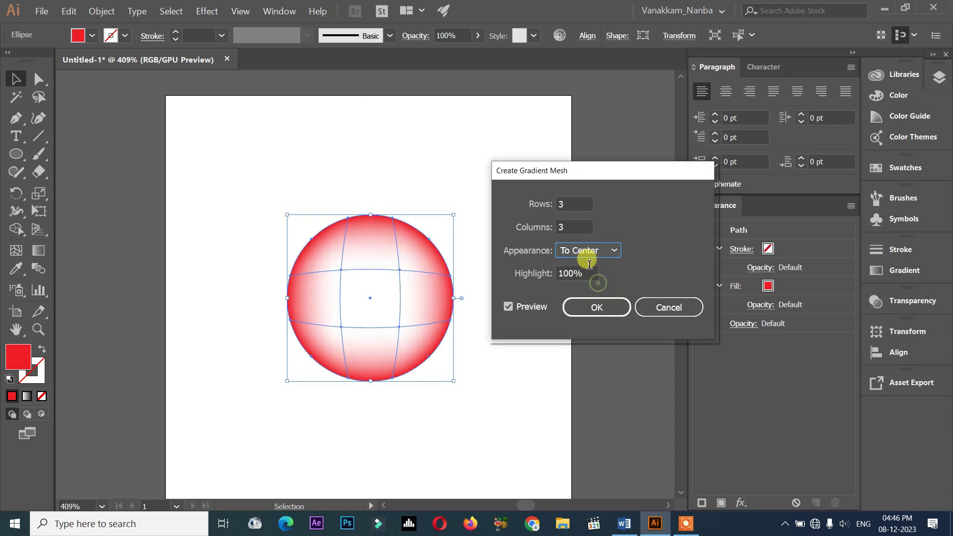
click(582, 251)
click(588, 299)
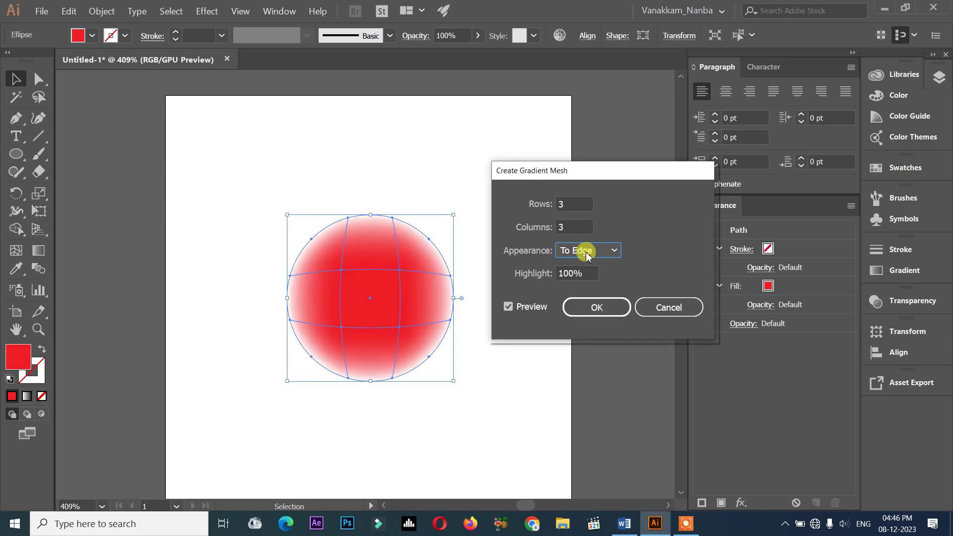
click(587, 250)
click(588, 267)
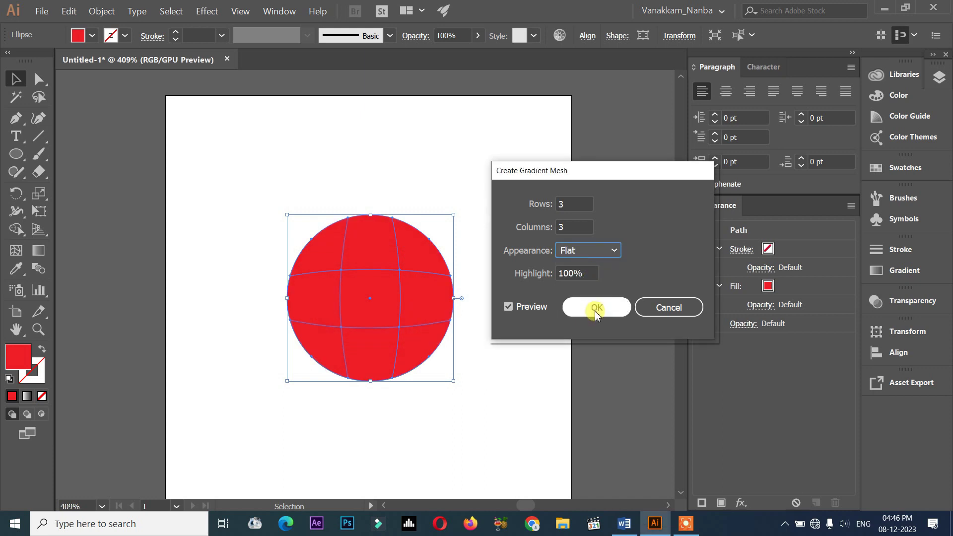
click(595, 310)
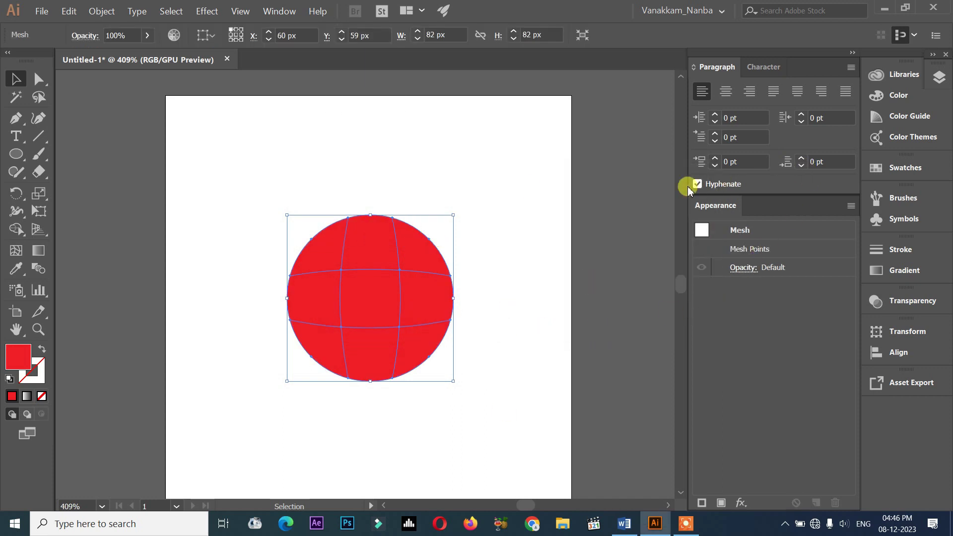
Color the circle's upper-left interior mesh point light yellow (F9FF51) as a highlight and deselect the mesh
click(38, 79)
click(107, 146)
click(342, 271)
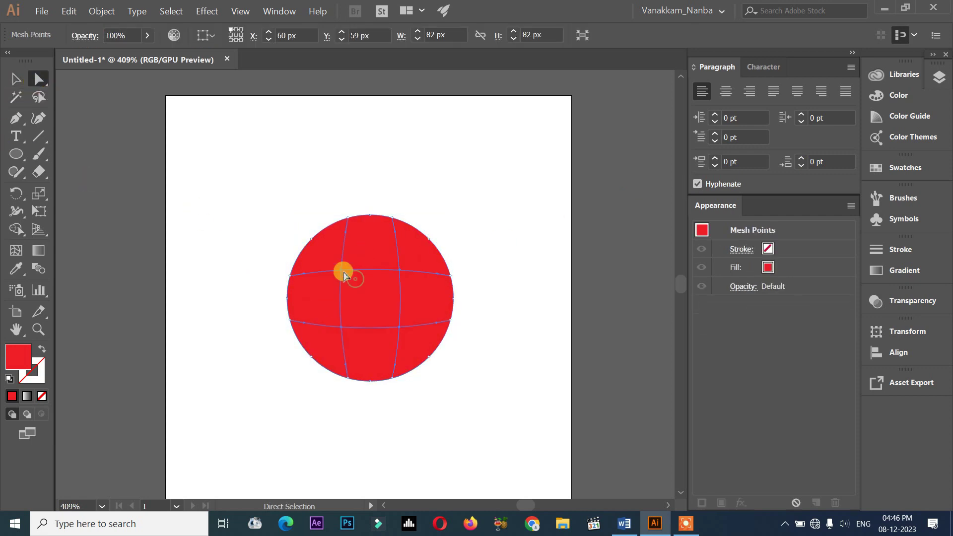
drag(341, 273, 350, 274)
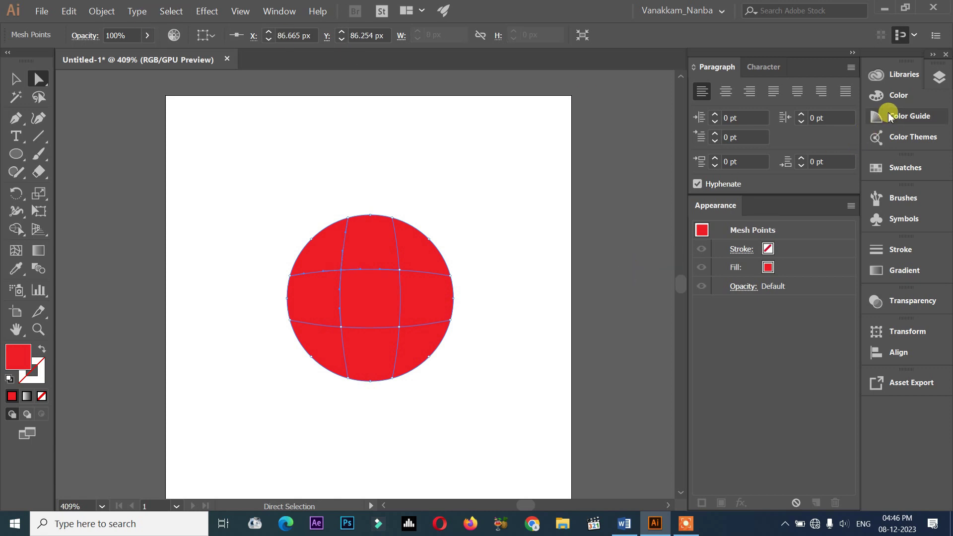
click(889, 95)
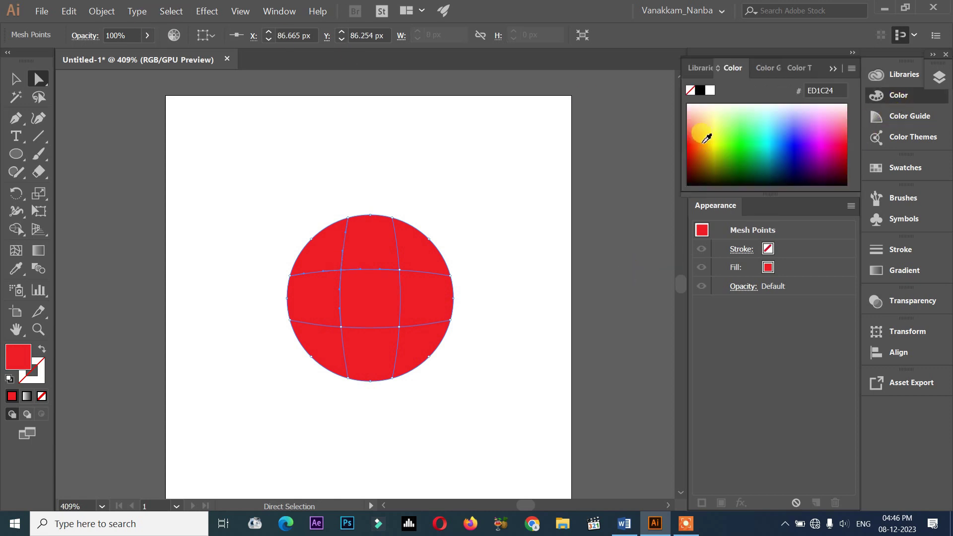
click(718, 124)
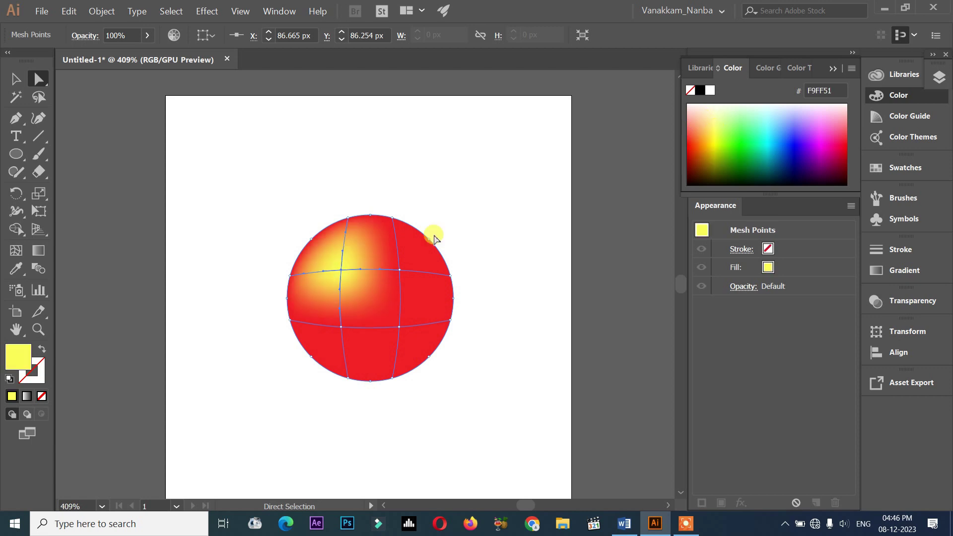
click(16, 79)
click(195, 155)
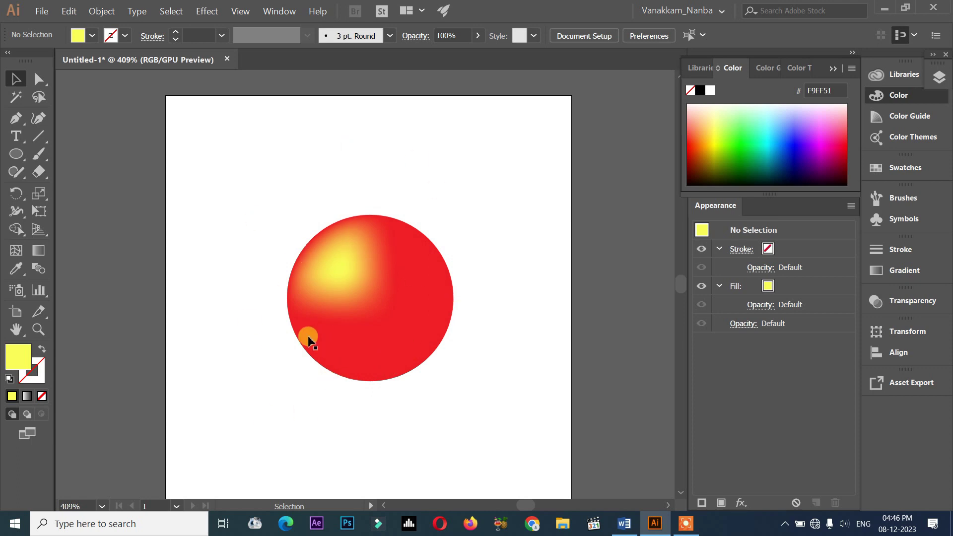
Color the mesh points along the circle's bottom edge dark brown (442000) as a shadow and deselect the mesh
click(364, 290)
click(39, 78)
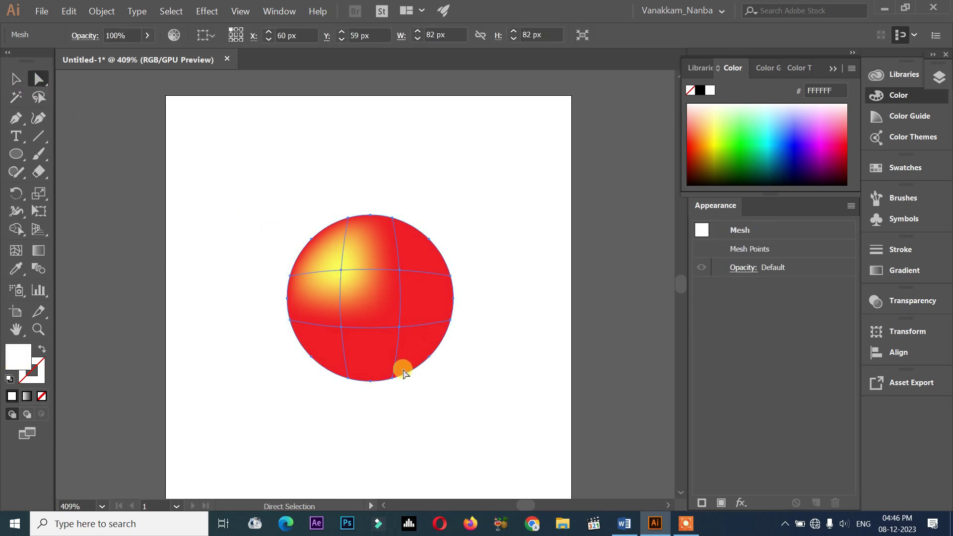
drag(405, 388, 335, 367)
click(697, 162)
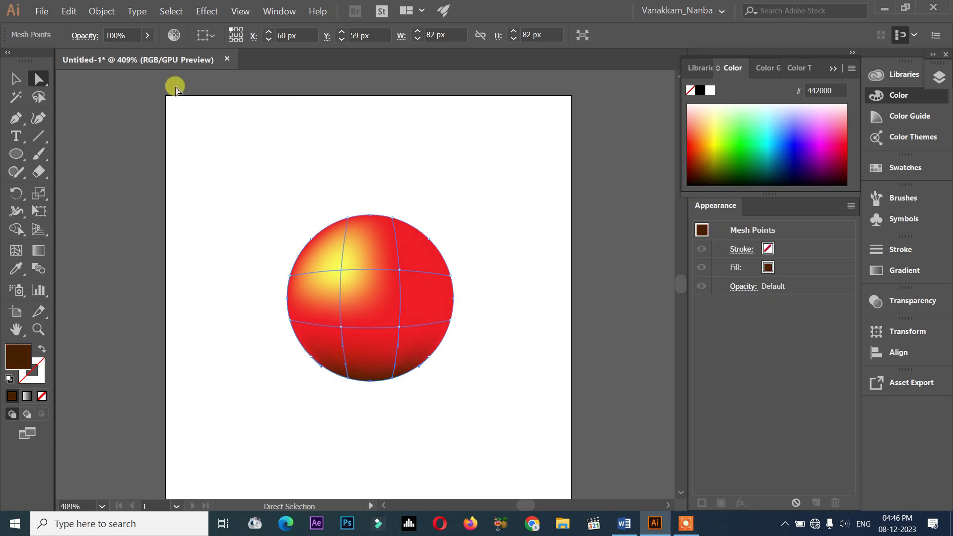
click(16, 79)
click(212, 157)
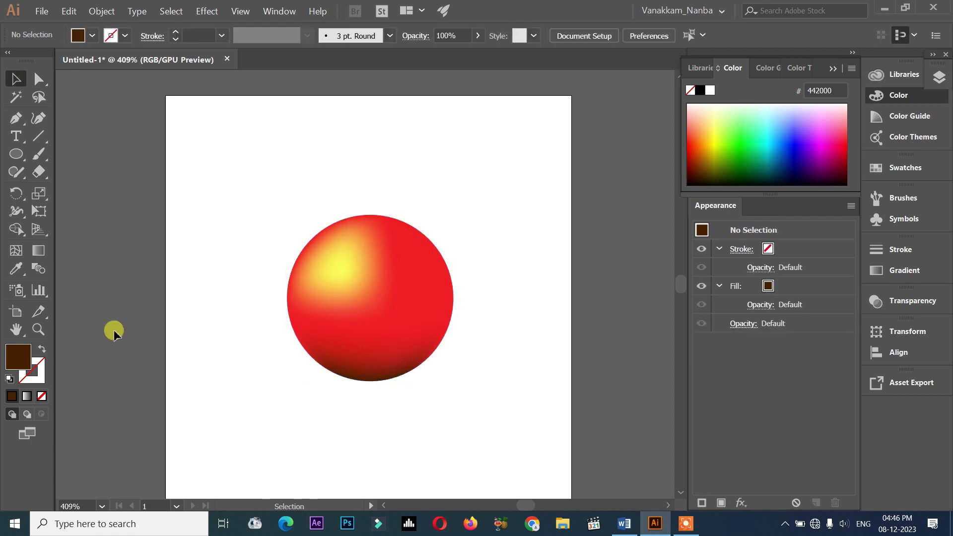
Inspect the shaded sphere with its mesh shown and hidden, and move it down to Y 62 px
scroll(461, 324, down, 3)
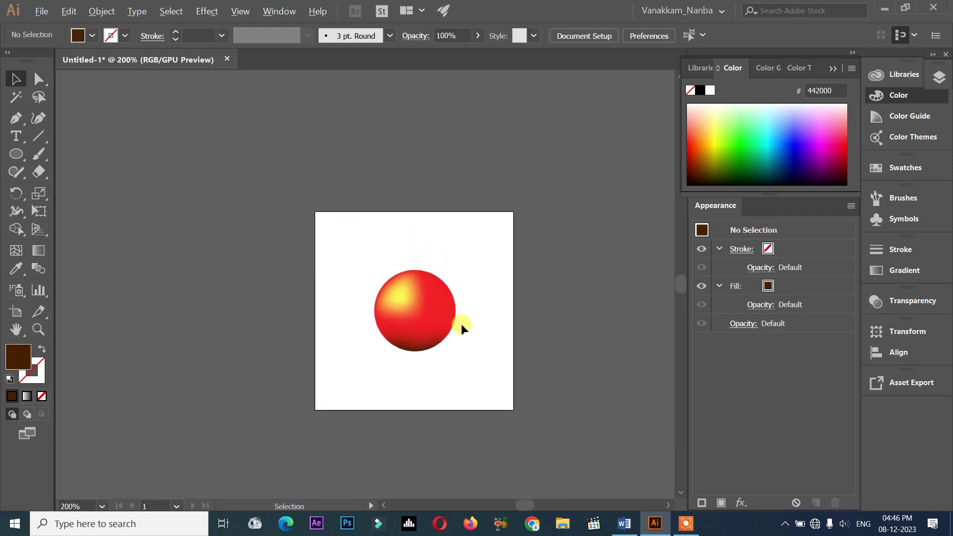
scroll(474, 344, up, 4)
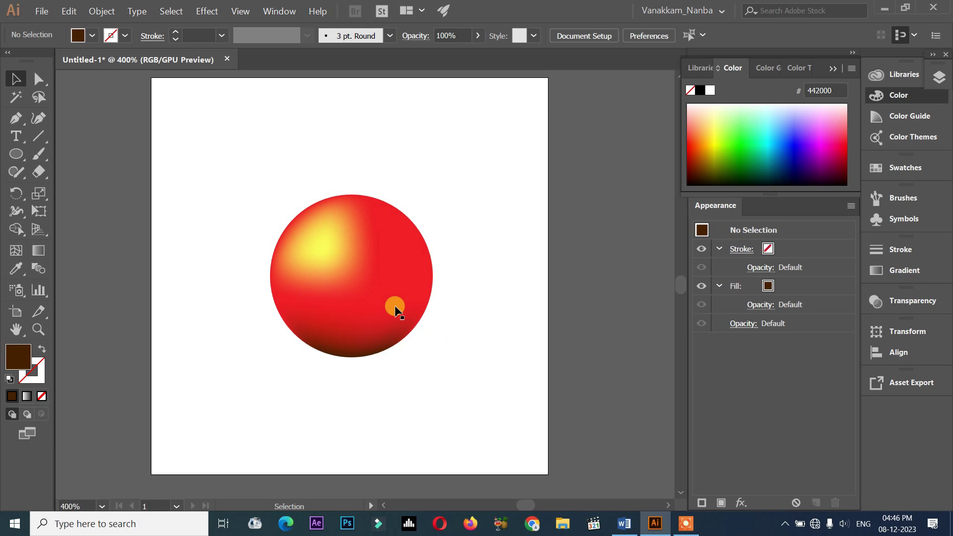
click(387, 295)
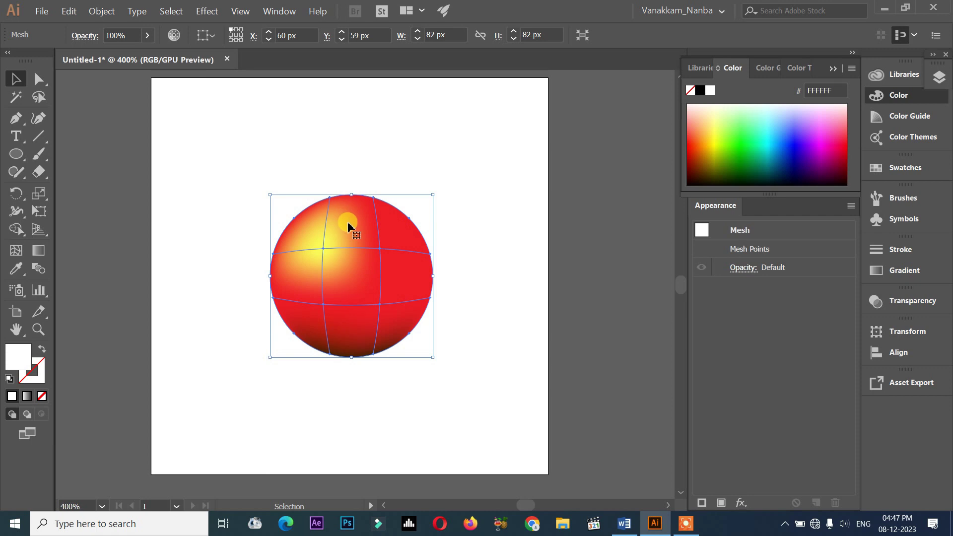
click(386, 159)
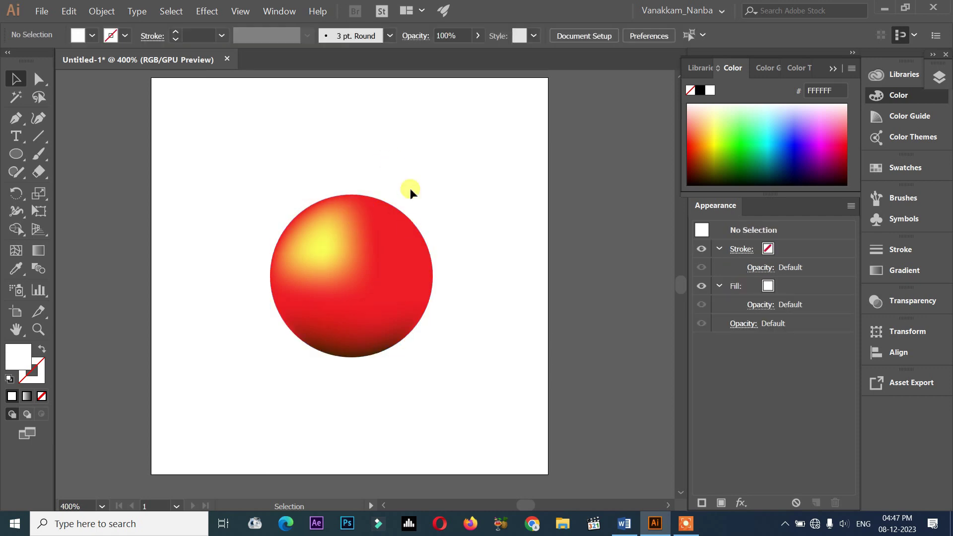
click(405, 252)
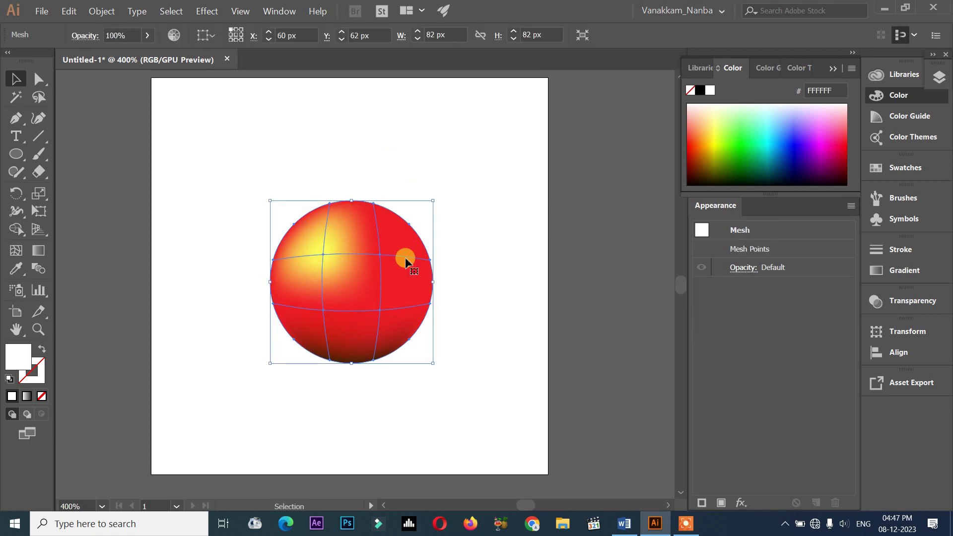
click(480, 239)
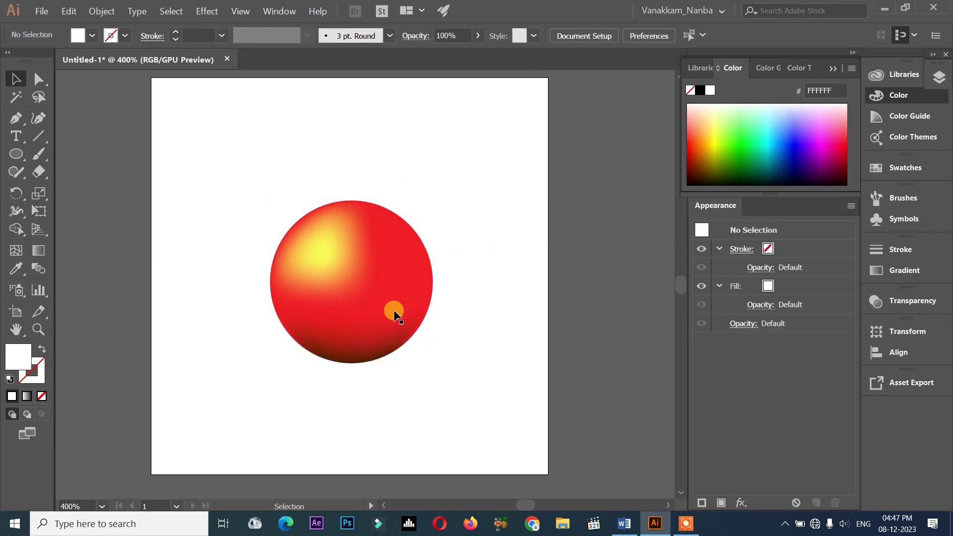
Try to recolor the whole selected sphere from the color spectrum and undo it
drag(464, 456, 488, 456)
click(376, 267)
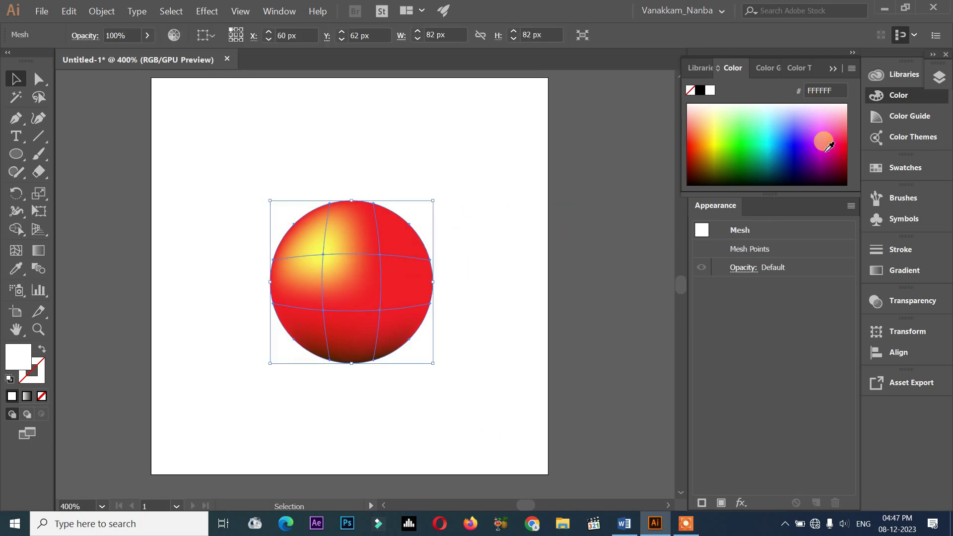
click(822, 136)
key(ctrl+z)
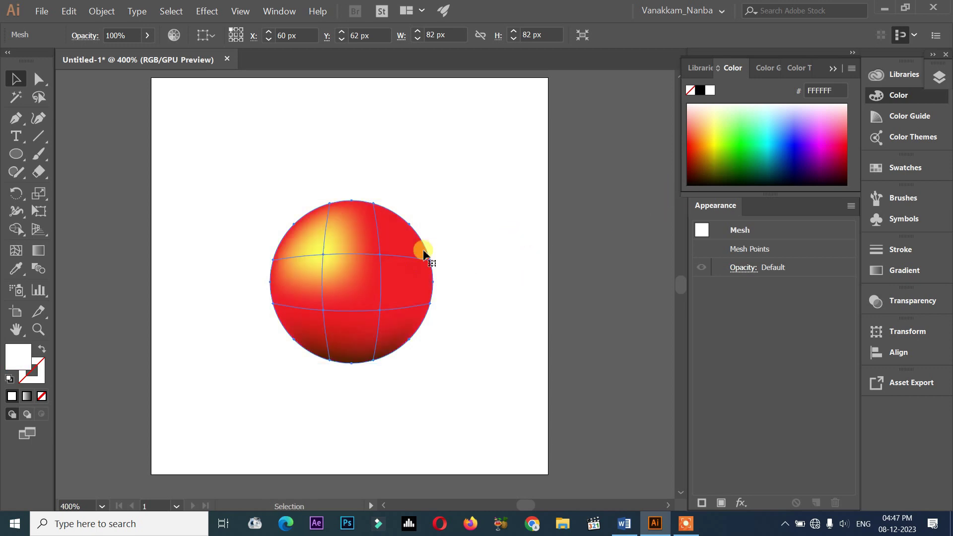
Color the sphere's upper-right interior mesh point blue (1632FF), the lower-right one crimson (FA0045) and the lower-left one green (23BF00)
click(37, 78)
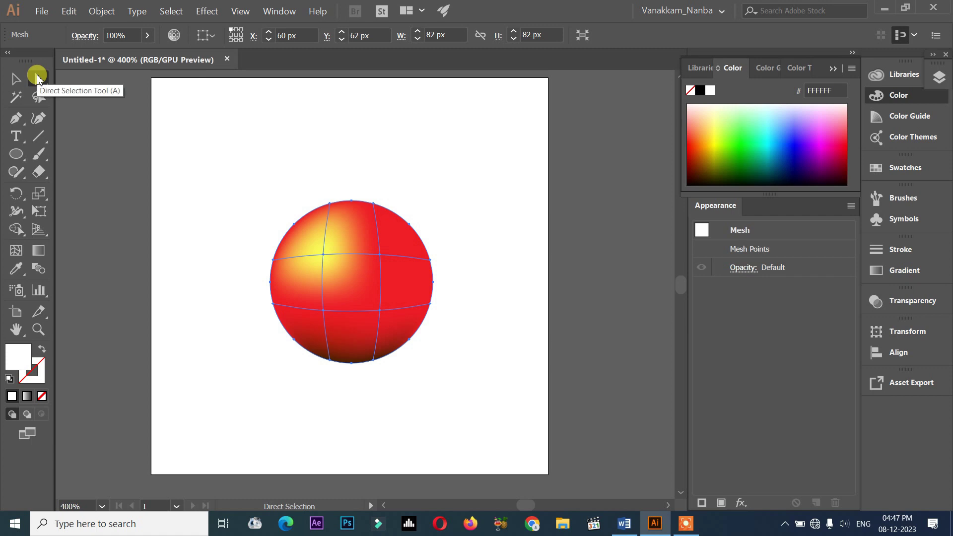
click(381, 255)
click(790, 135)
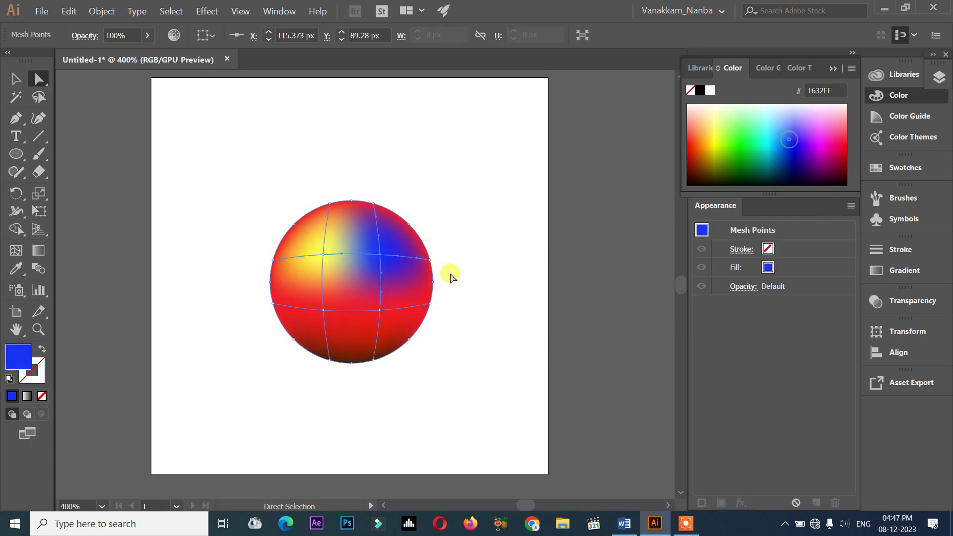
click(380, 312)
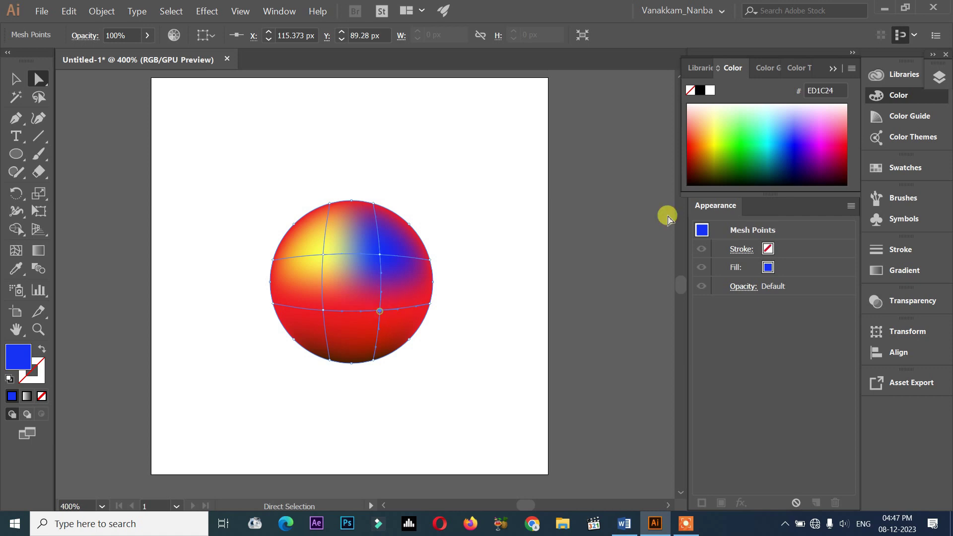
click(839, 130)
click(326, 309)
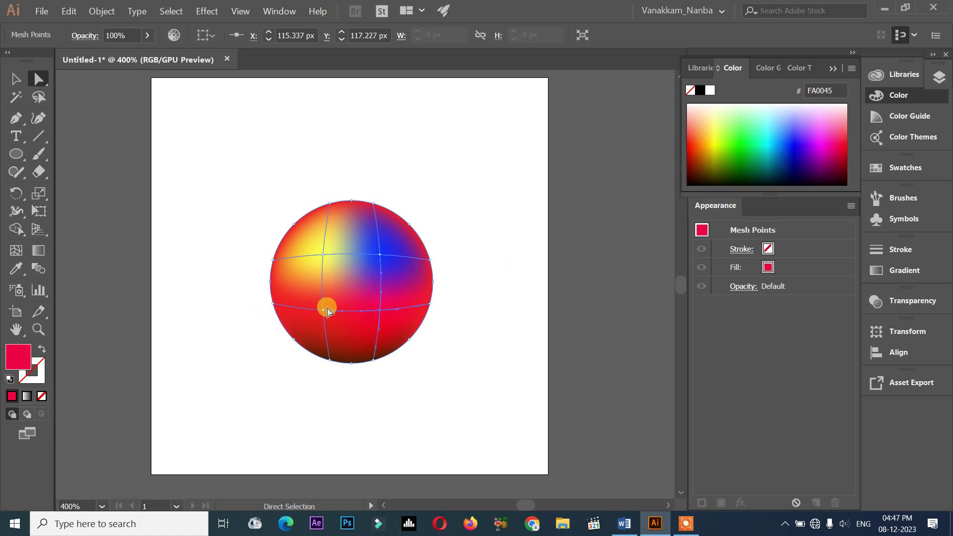
click(738, 146)
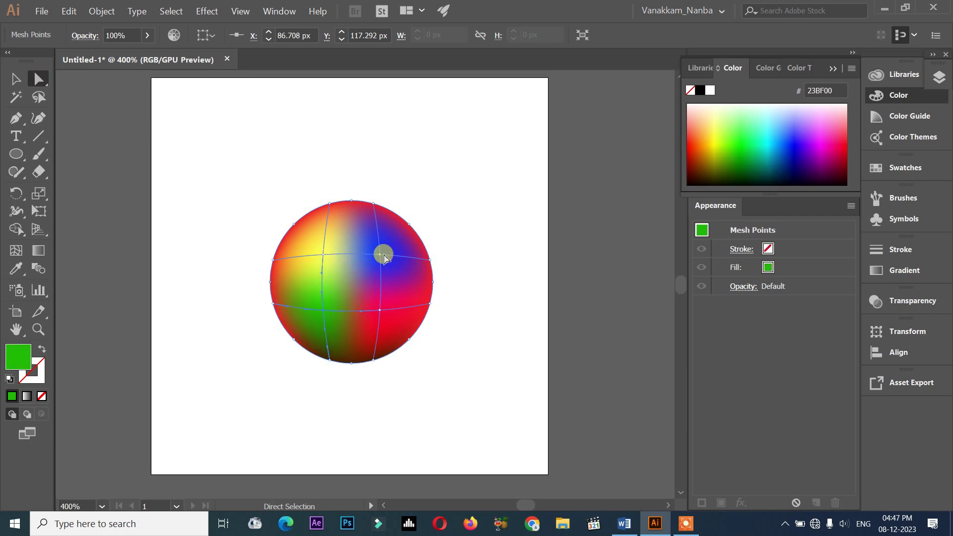
Distort the mesh by shifting its interior points and pulling the circle's upper-right edge outward into a bulge, and deselect it
drag(380, 254, 364, 268)
drag(323, 310, 308, 328)
drag(325, 258, 332, 292)
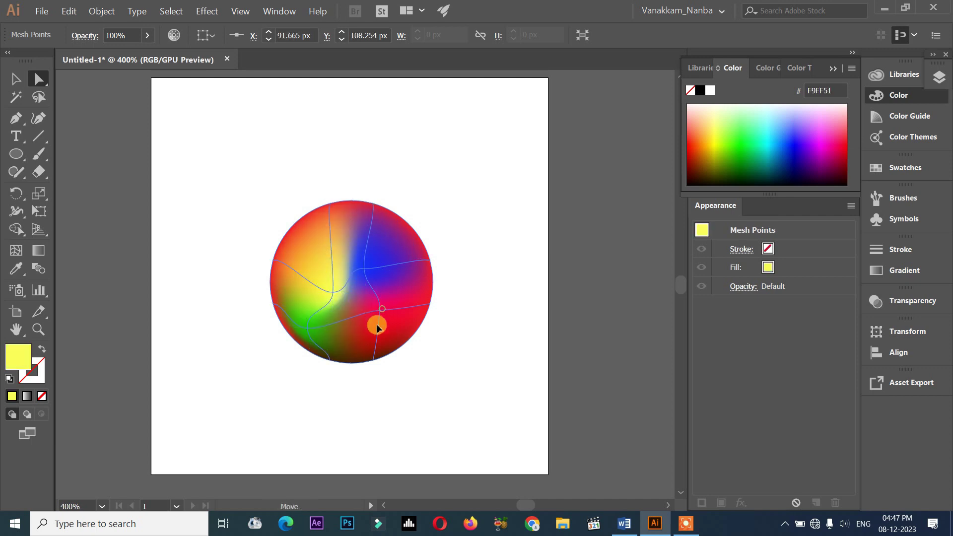
click(379, 307)
click(381, 318)
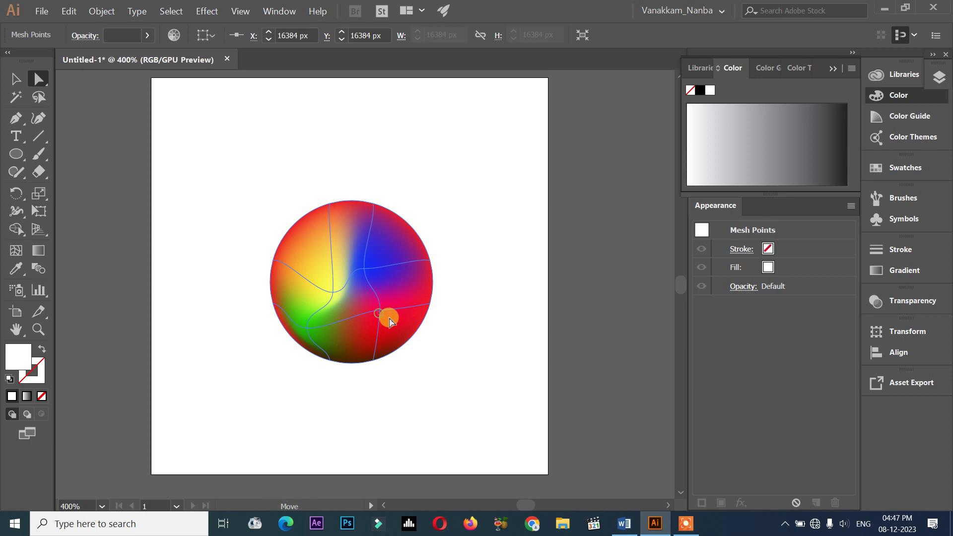
drag(430, 261, 417, 210)
drag(333, 212, 306, 274)
click(481, 335)
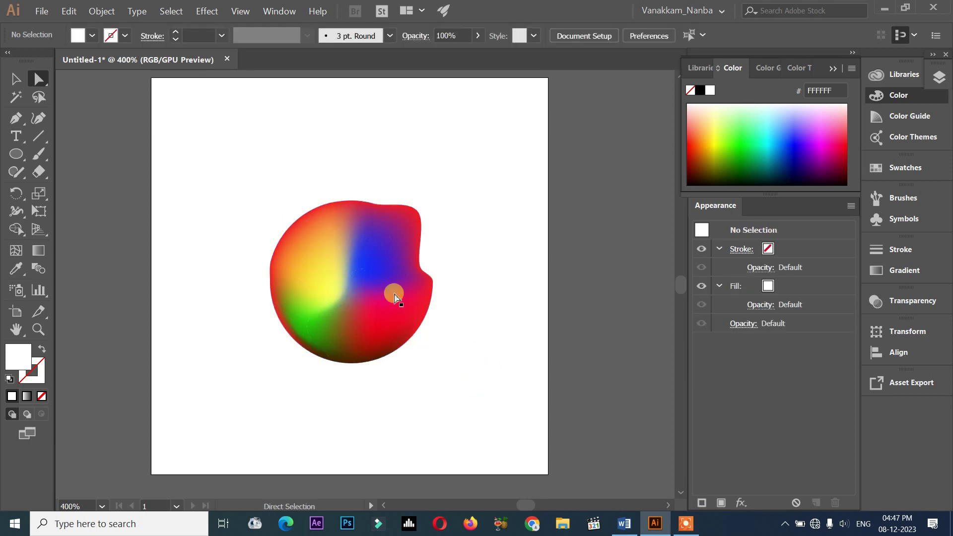
Try the Grays color group and the 1 color job preset on the distorted mesh in Recolor Artwork, discarding both
click(395, 297)
click(15, 78)
click(191, 97)
click(358, 348)
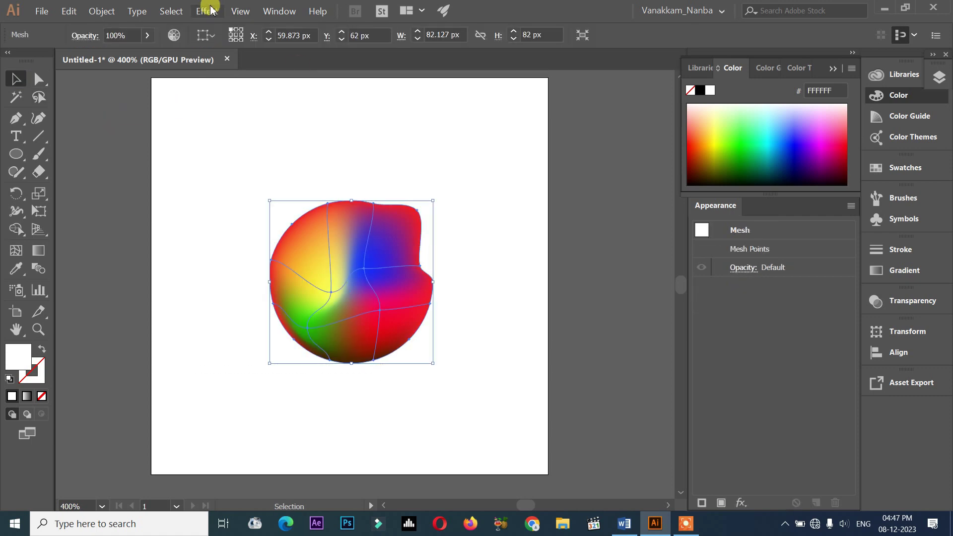
click(176, 35)
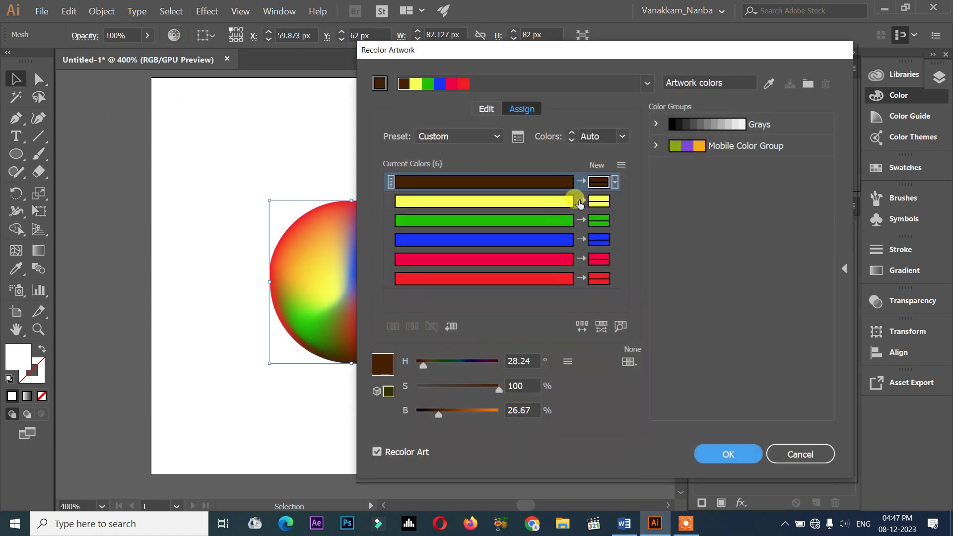
drag(600, 53, 755, 48)
click(836, 117)
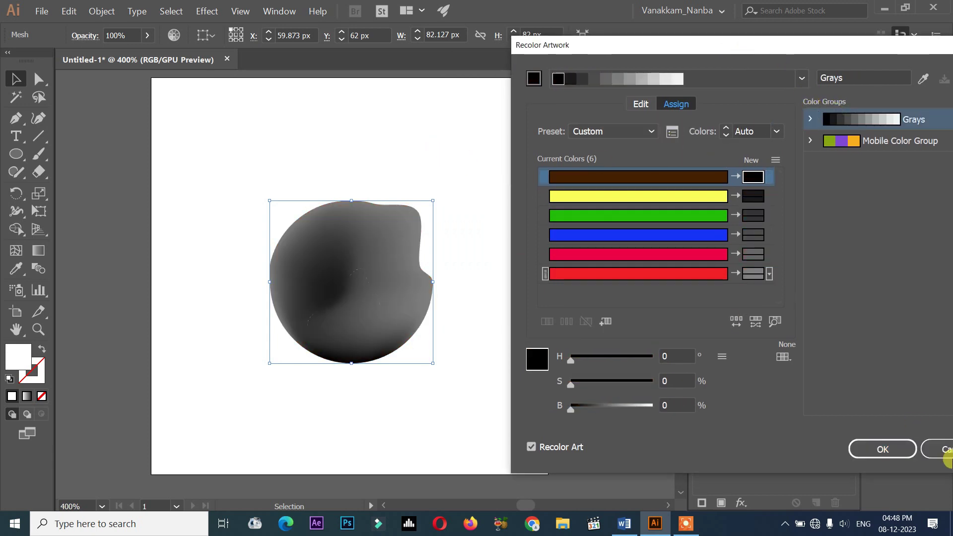
click(937, 449)
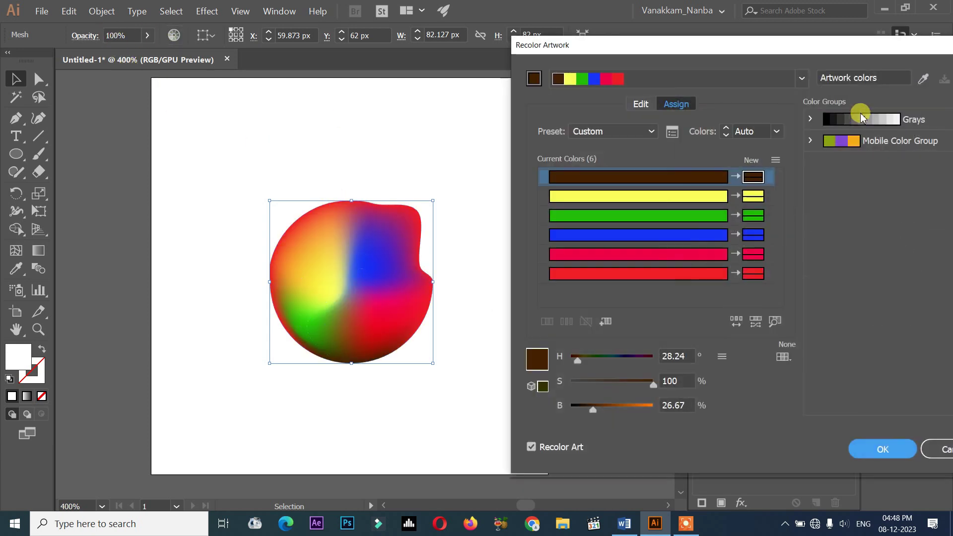
click(621, 139)
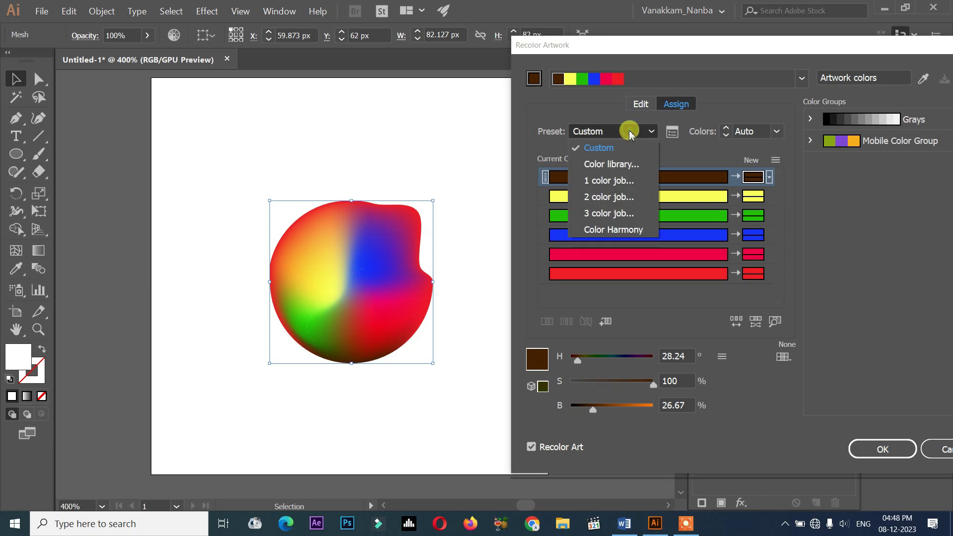
click(620, 179)
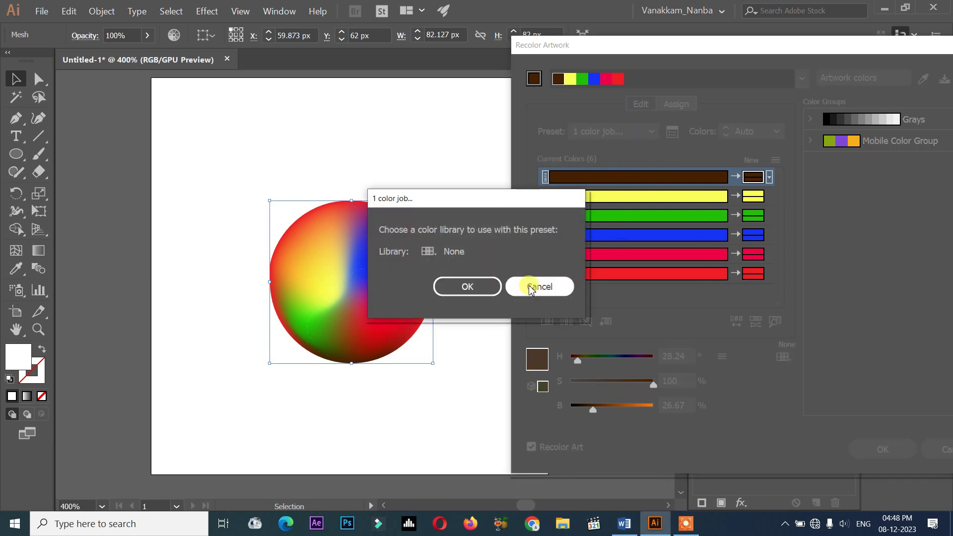
click(533, 285)
Edit the artwork colors on a segmented color wheel, shifting yellow to golden (hue 47.5°), green to teal (hue 180°) and blue to a paler blue
click(641, 105)
mouse_move(673, 187)
mouse_down()
mouse_move(632, 165)
mouse_move(617, 181)
mouse_move(632, 165)
mouse_up()
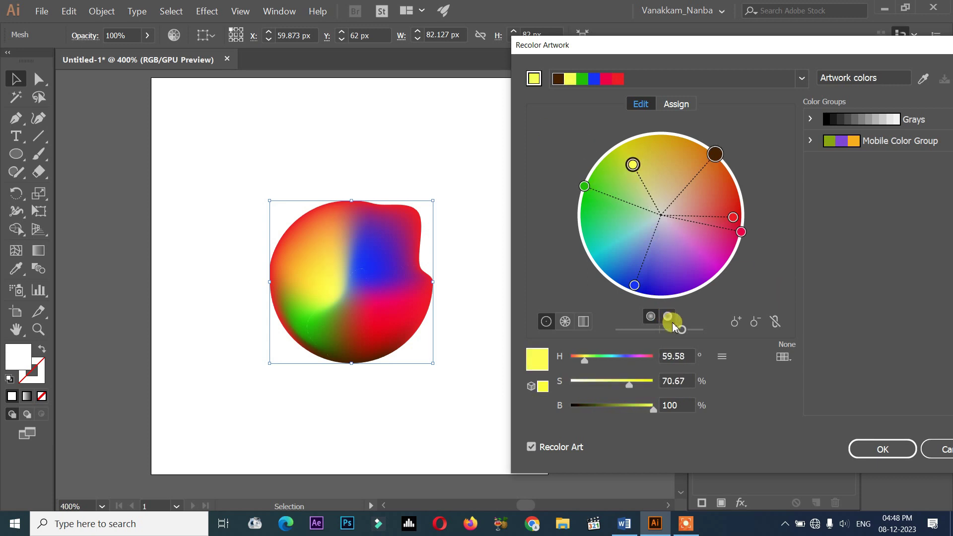
click(565, 322)
drag(633, 165, 661, 154)
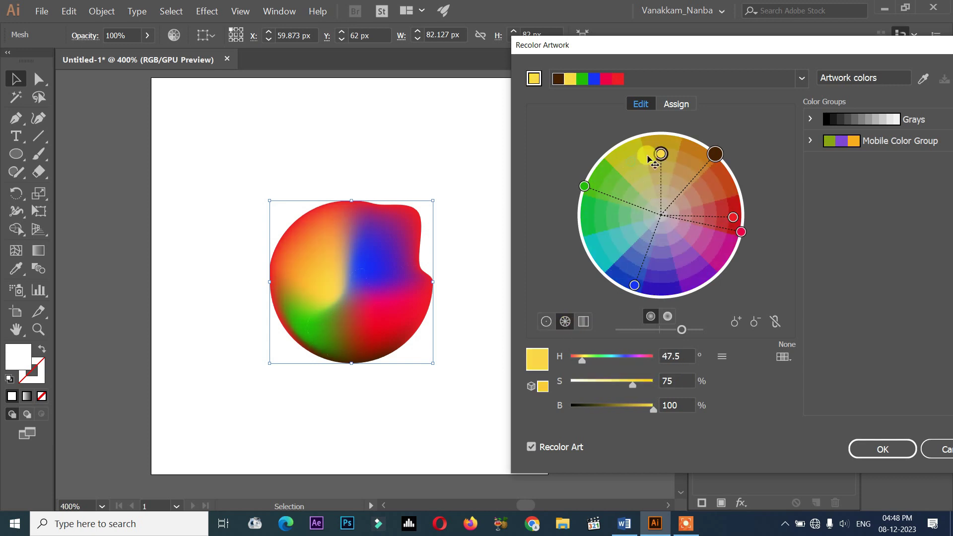
mouse_move(585, 186)
mouse_down()
mouse_move(589, 212)
mouse_move(599, 215)
mouse_up()
mouse_move(635, 285)
mouse_down()
mouse_move(664, 243)
mouse_move(636, 258)
mouse_up()
drag(601, 217, 608, 246)
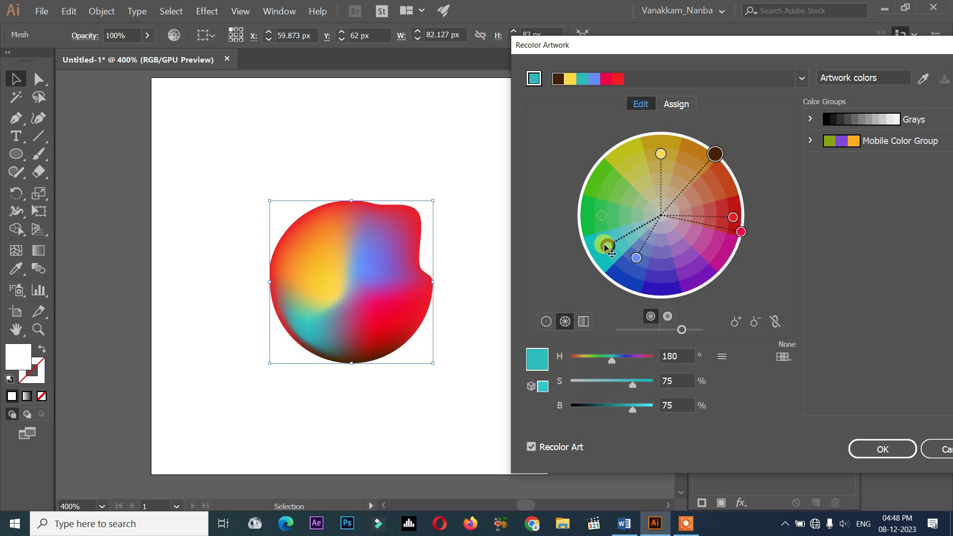
Shift the golden color to lavender, the reds to pink and violet and brown to dark indigo, brighten all colors slightly, and apply the recoloring
drag(661, 154, 661, 240)
mouse_move(733, 217)
mouse_down()
mouse_move(704, 239)
mouse_move(694, 279)
mouse_up()
drag(717, 153, 661, 264)
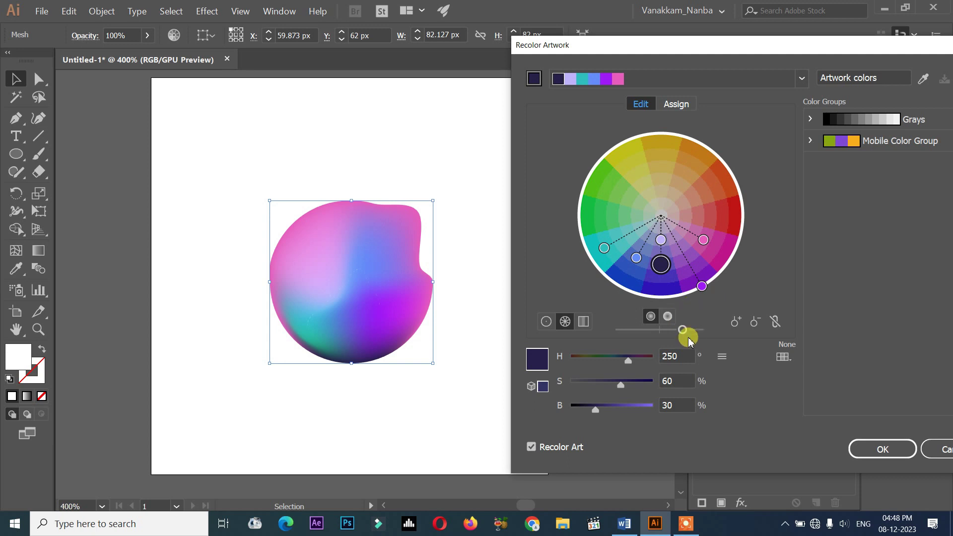
mouse_move(683, 331)
mouse_down()
mouse_move(668, 328)
mouse_move(690, 332)
mouse_up()
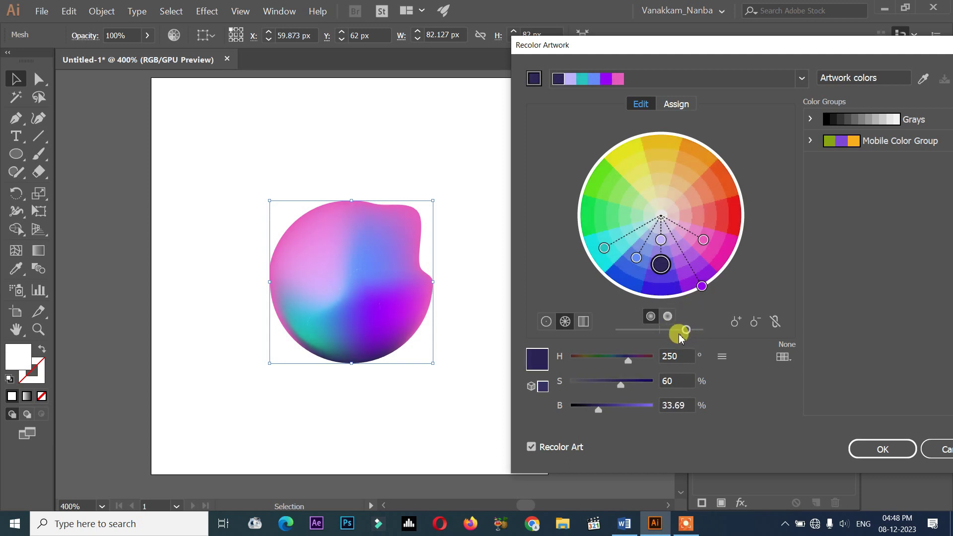
click(545, 322)
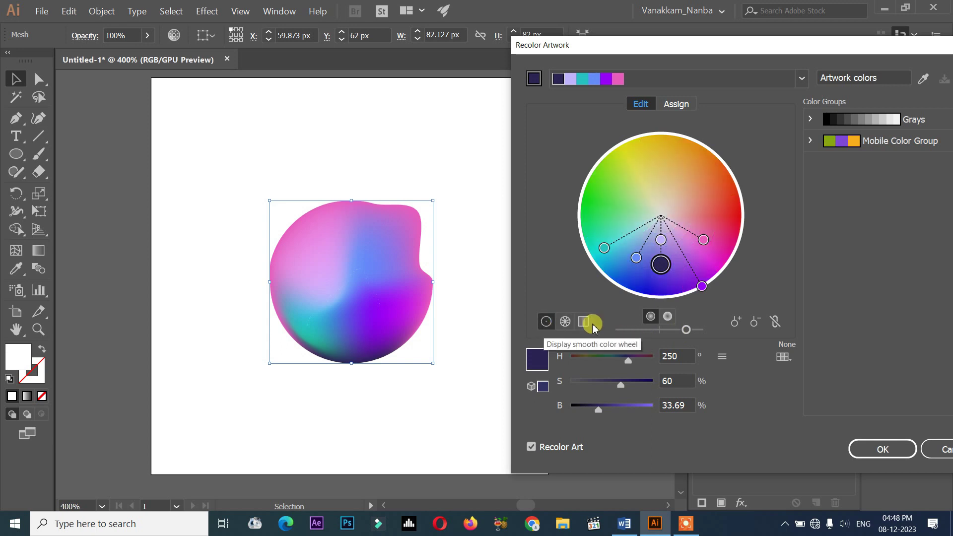
click(882, 451)
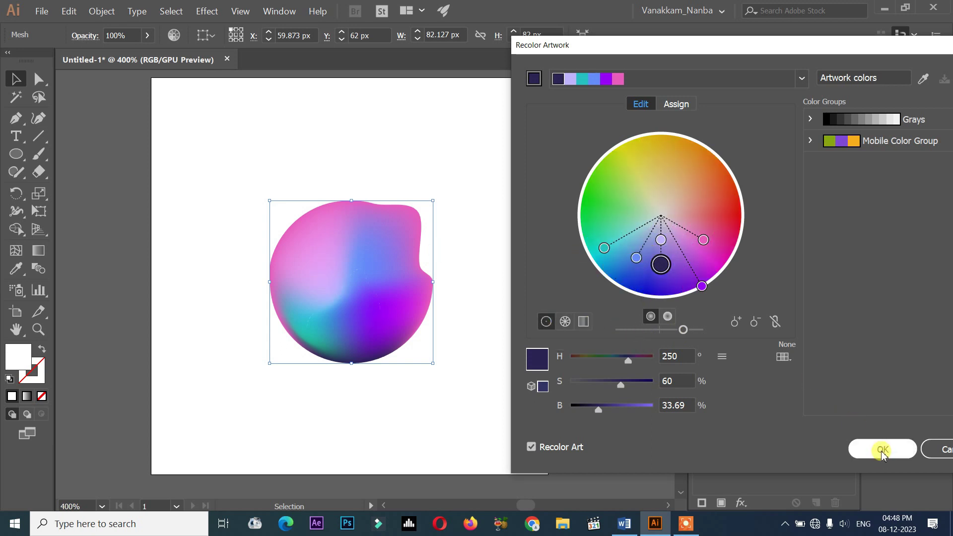
Move the mesh up to X 55.873 px, Y 41 px and pull its right and lower-right edge mesh points outward
drag(356, 263, 348, 221)
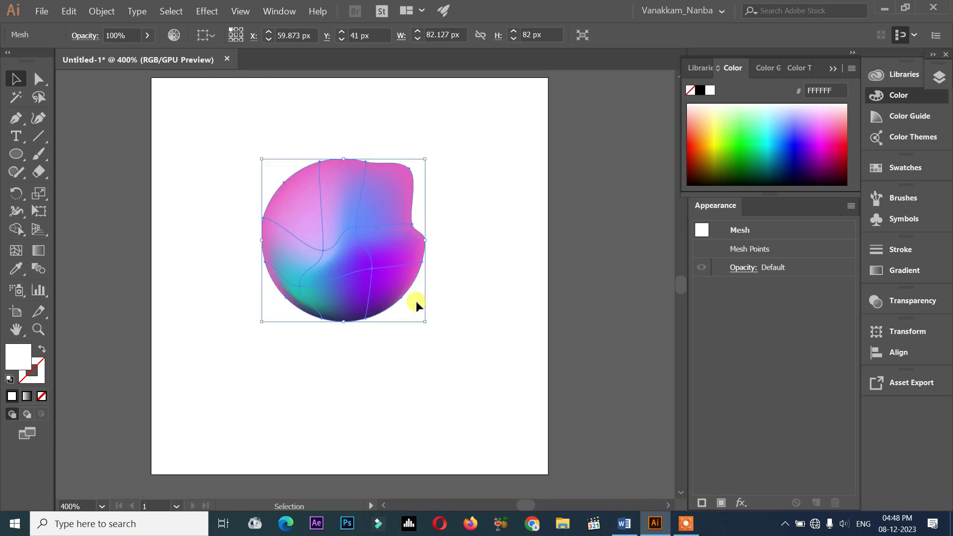
click(38, 80)
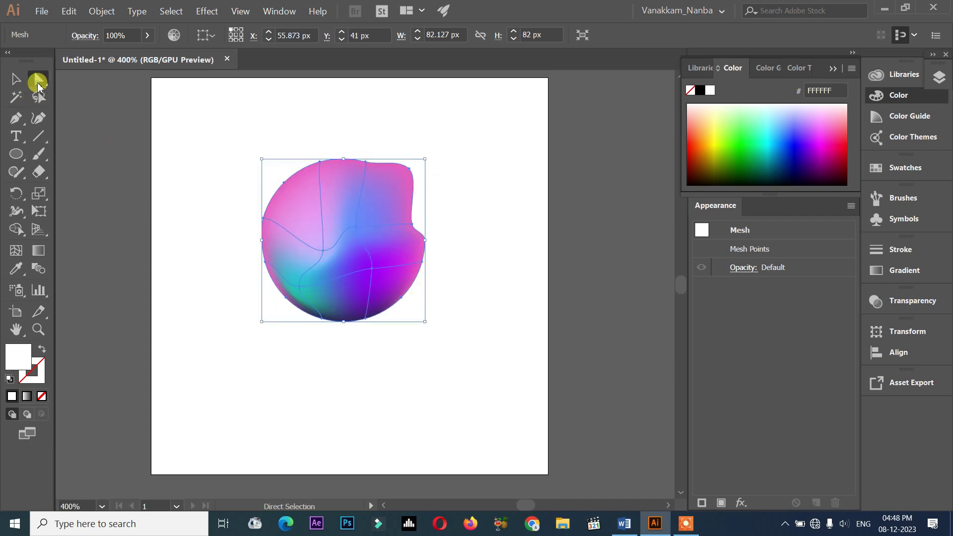
click(439, 235)
click(425, 241)
drag(425, 241, 468, 232)
drag(401, 301, 422, 322)
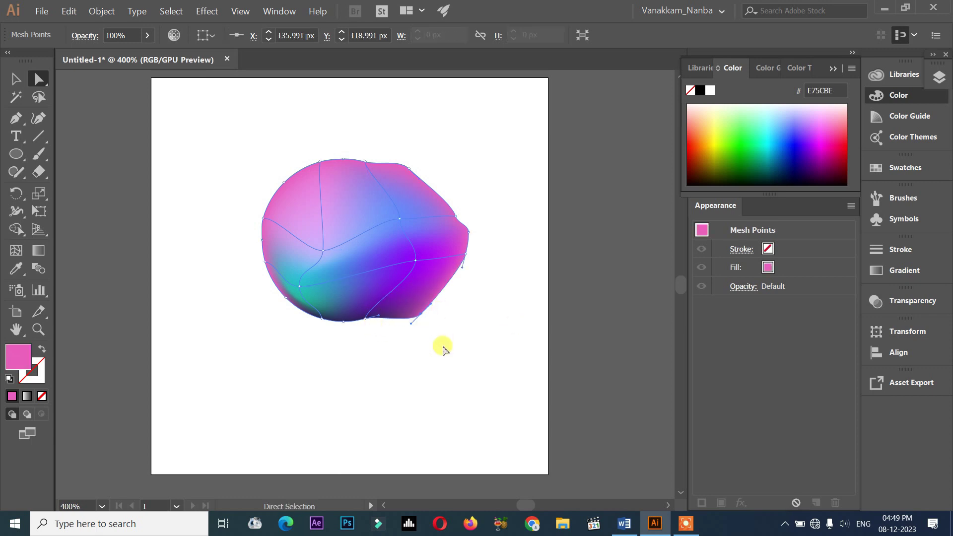
Undo the mesh move, recoloring, distortion and extra point colors back to the red sphere with its yellow highlight
key(ctrl+z)
key(ctrl+z)
key(ctrl+z)
key(ctrl+z)
key(ctrl+z)
key(ctrl+z)
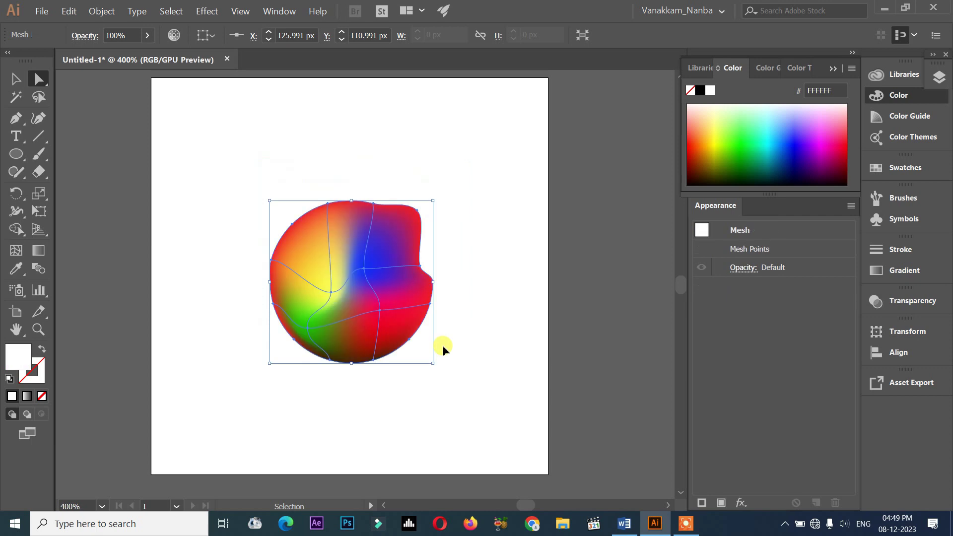
key(ctrl+z)
key(ctrl+z)
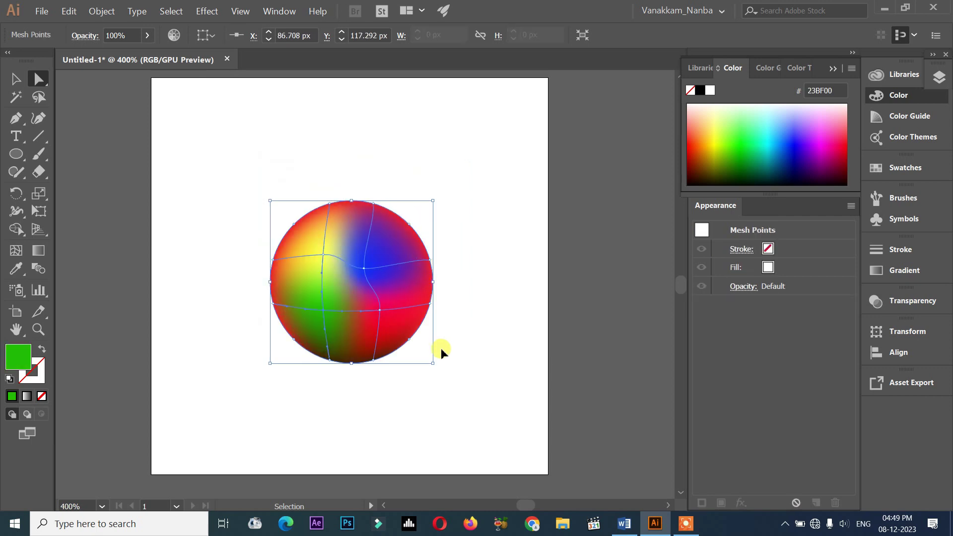
key(ctrl+z)
key(ctrl+z)
key(ctrl+z)
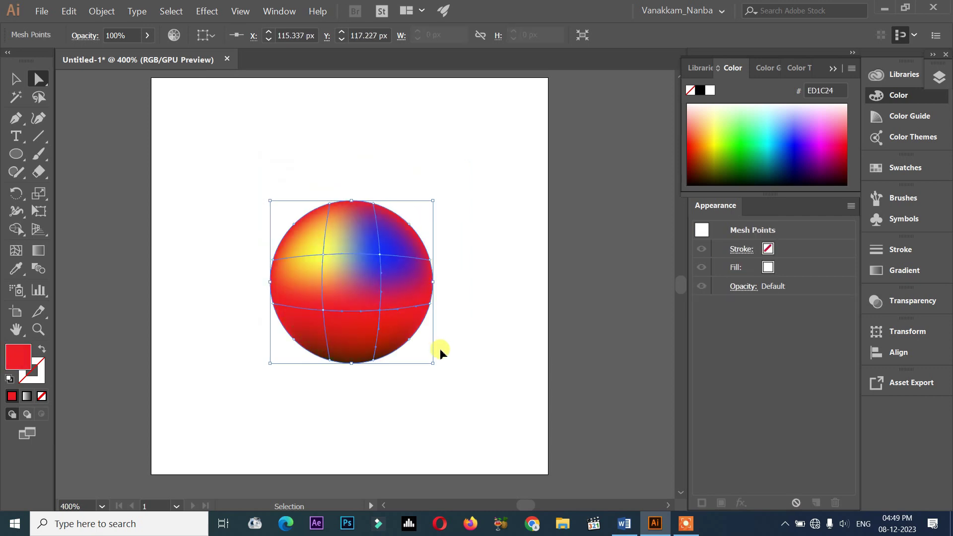
key(ctrl+z)
Deselect the mesh points and move the whole sphere to the artboard's upper-right corner, at X 110 px, Y 9 px
click(285, 304)
click(12, 81)
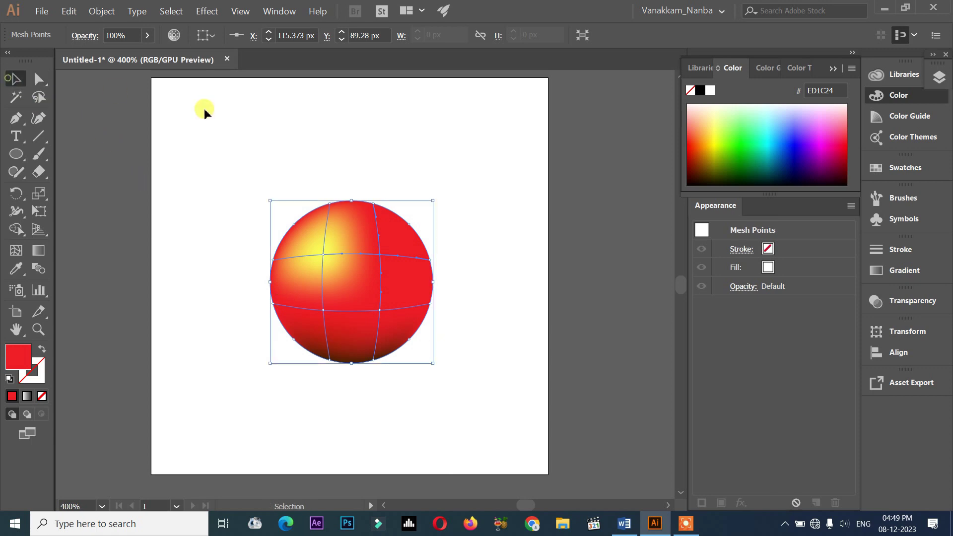
click(205, 110)
drag(346, 294, 445, 189)
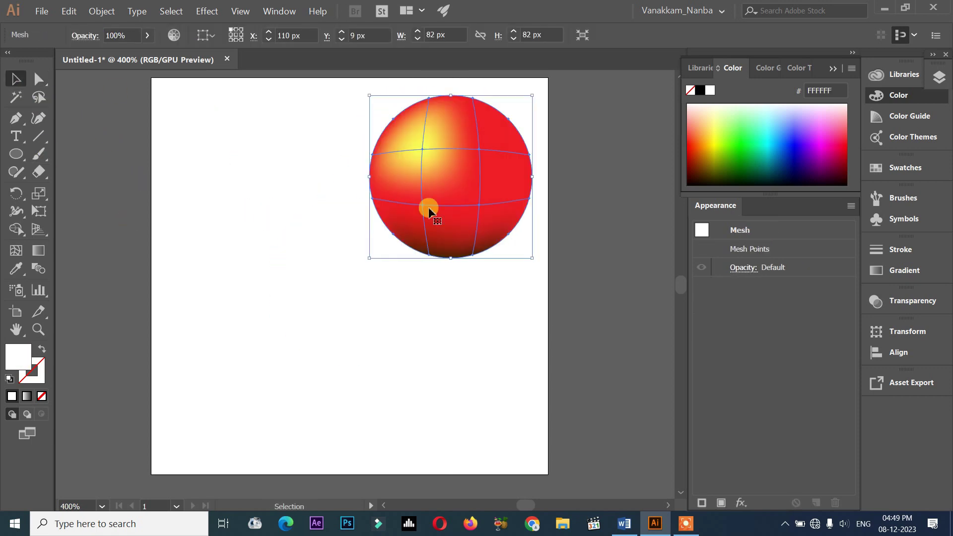
Switch to Word and highlight the Masking entry in the Illustrator techniques list
click(624, 524)
drag(679, 122, 625, 125)
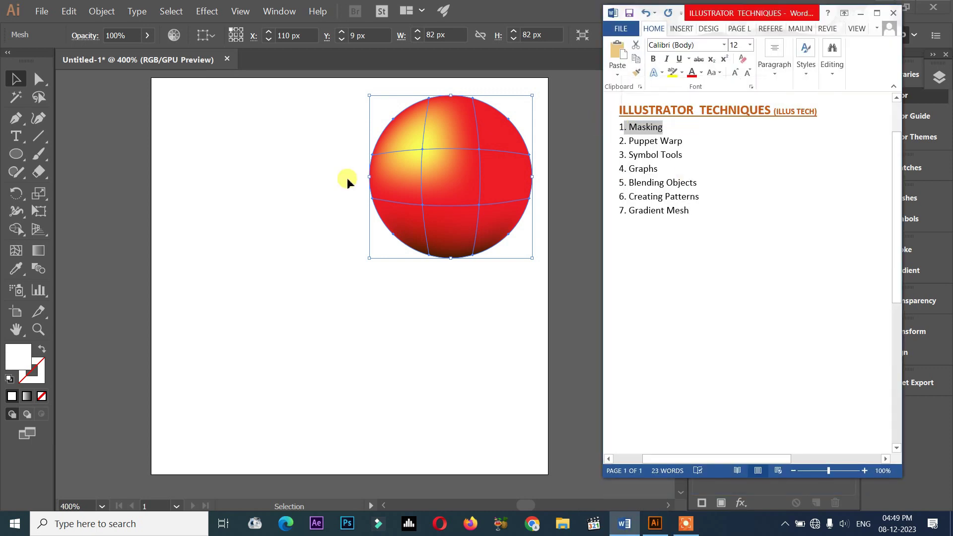
Switch to Illustrator, draw a rectangle about 45 by 81 px at the lower left, and convert it to a flat 3-row, 3-column gradient mesh
drag(13, 154, 99, 155)
drag(198, 244, 288, 404)
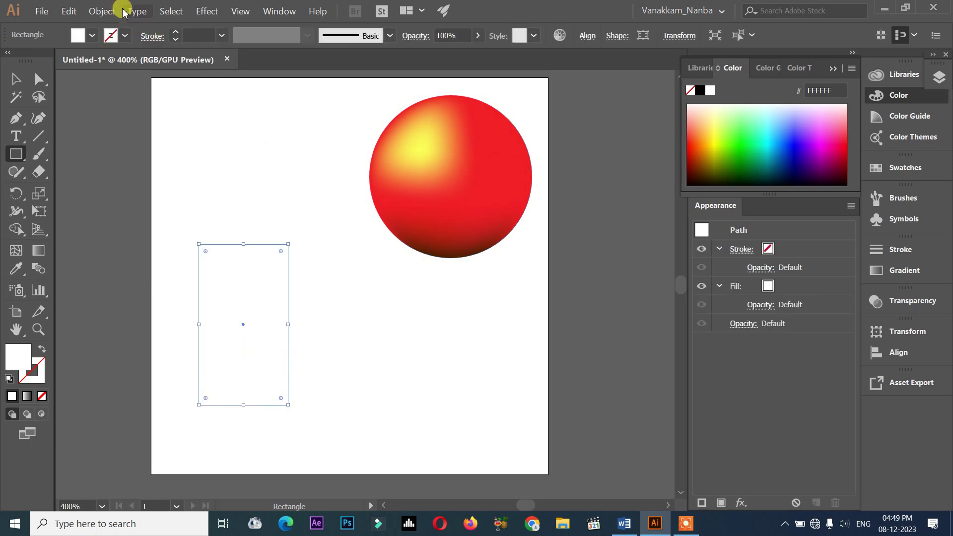
click(105, 11)
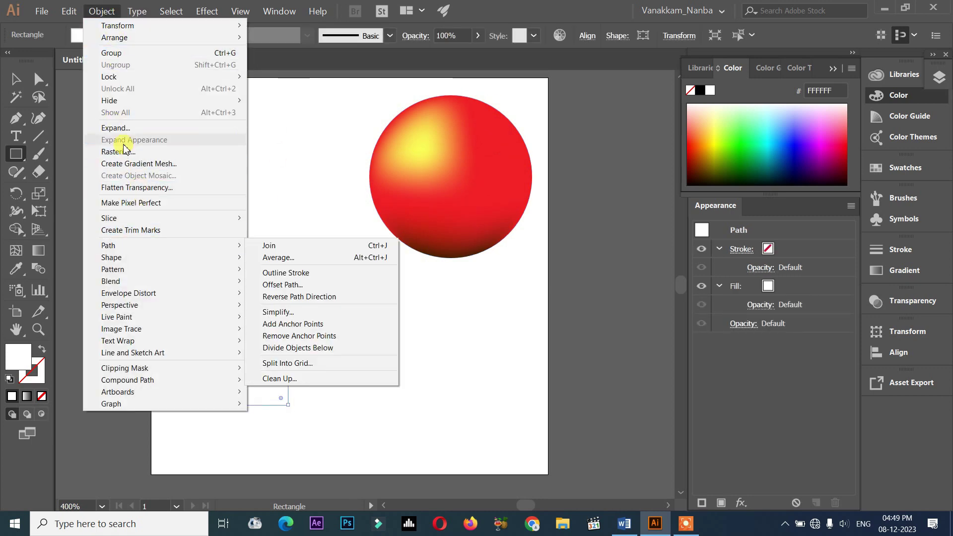
click(139, 163)
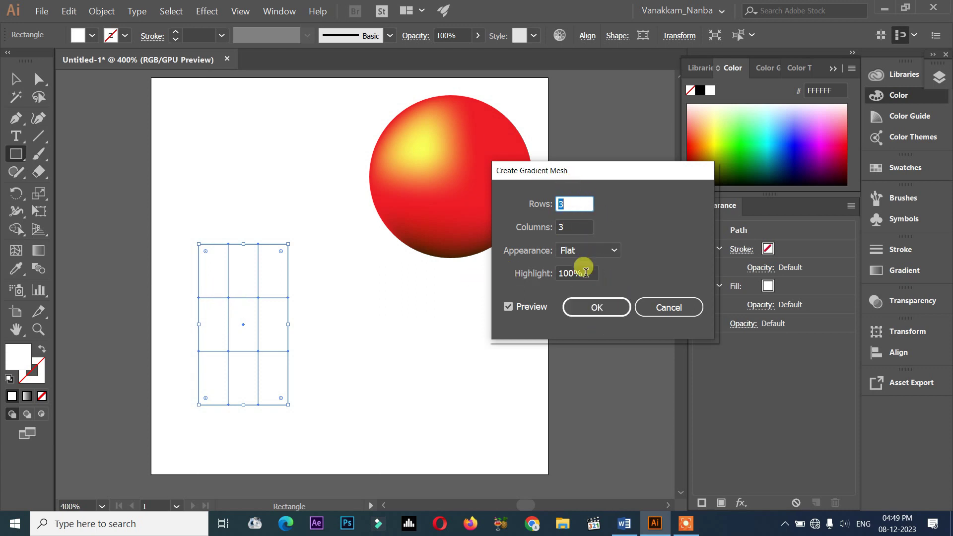
click(596, 306)
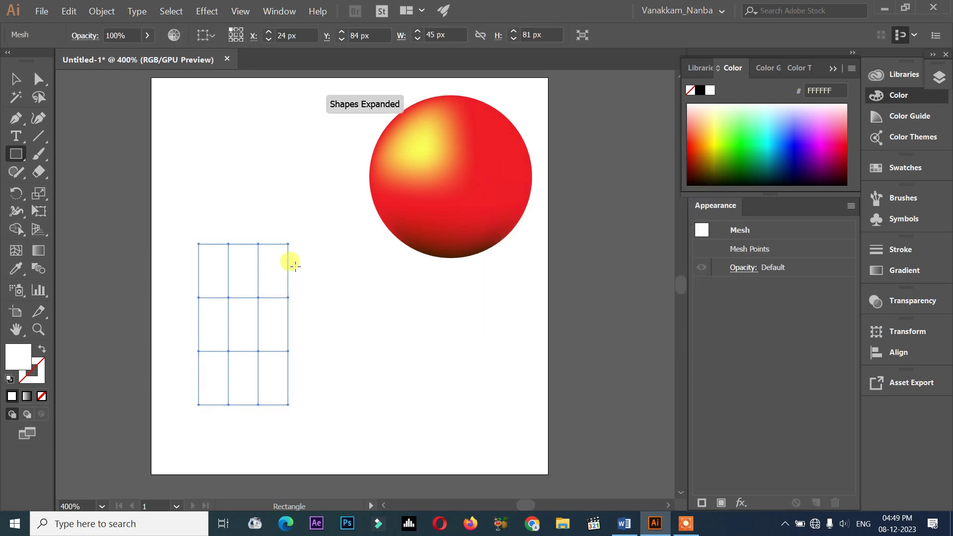
Fill the entire rectangular mesh with dark red A80017
click(16, 79)
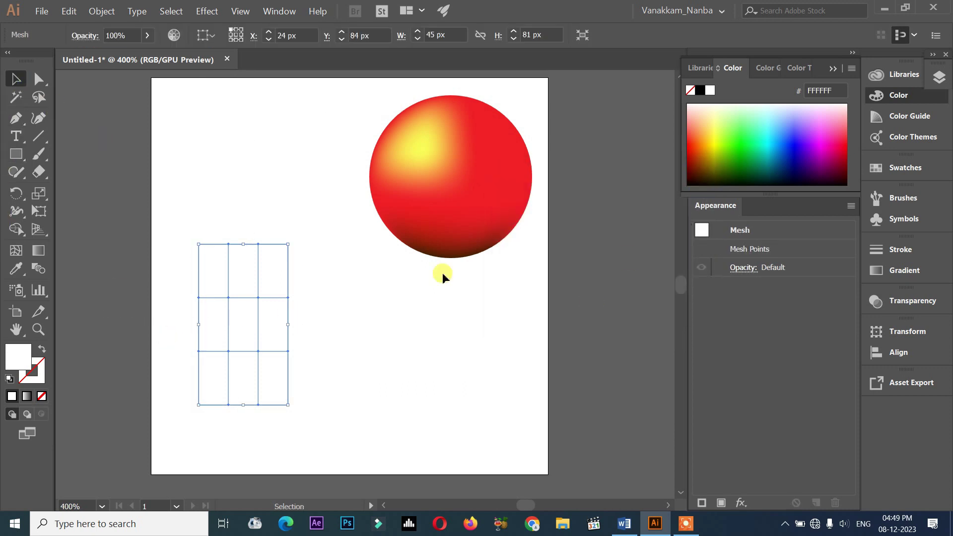
click(836, 142)
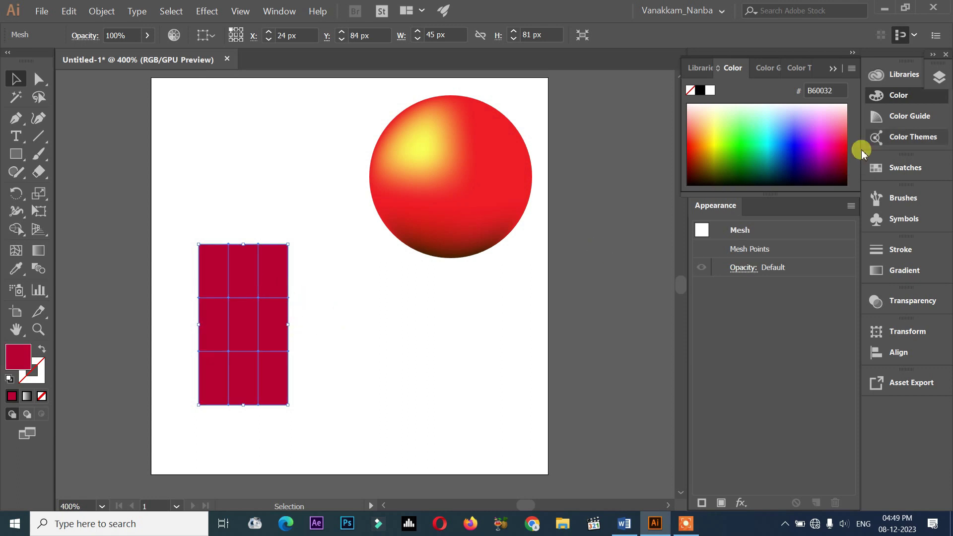
click(839, 152)
click(839, 146)
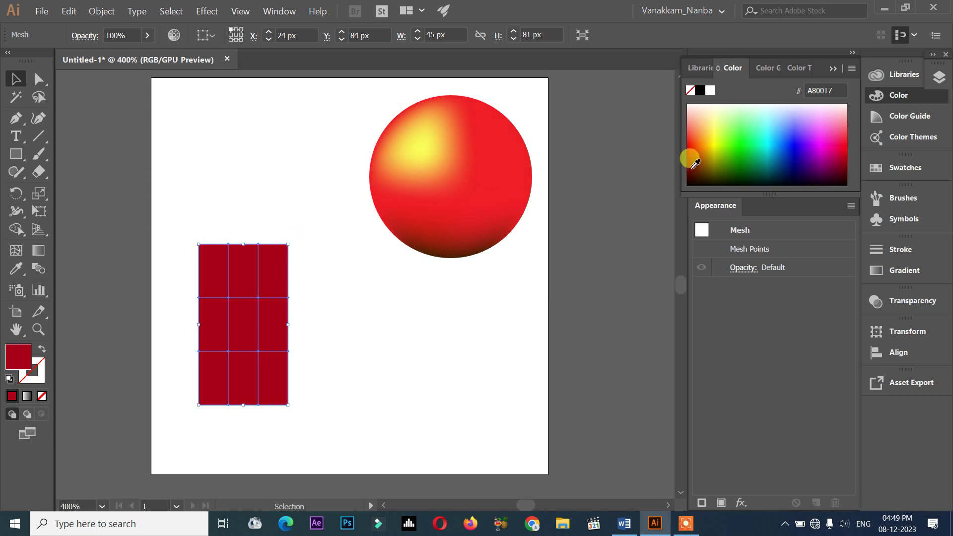
Select the top row of mesh points on the rectangle and recolor them white
click(38, 79)
drag(145, 177, 297, 255)
click(744, 106)
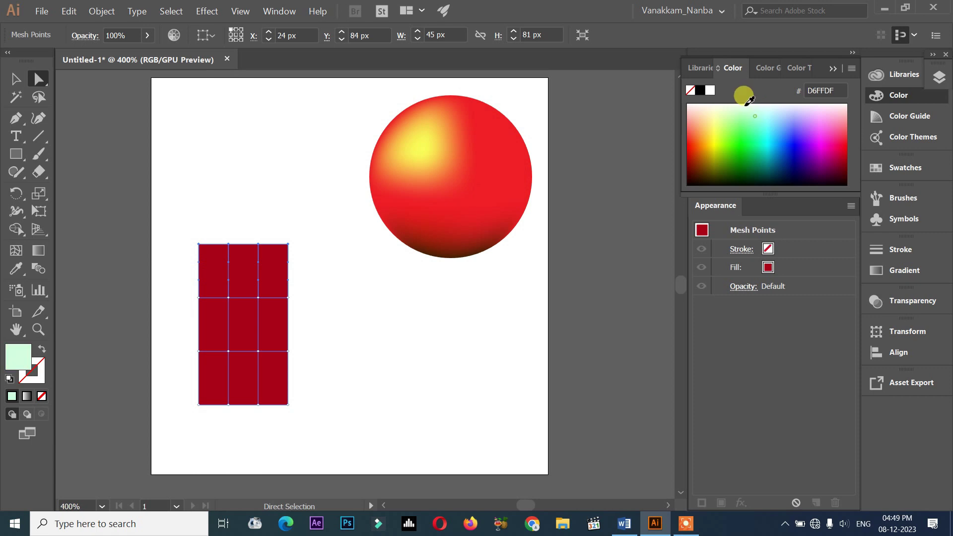
click(710, 90)
mouse_move(262, 300)
mouse_down()
mouse_move(266, 309)
mouse_move(234, 287)
mouse_move(267, 316)
mouse_up()
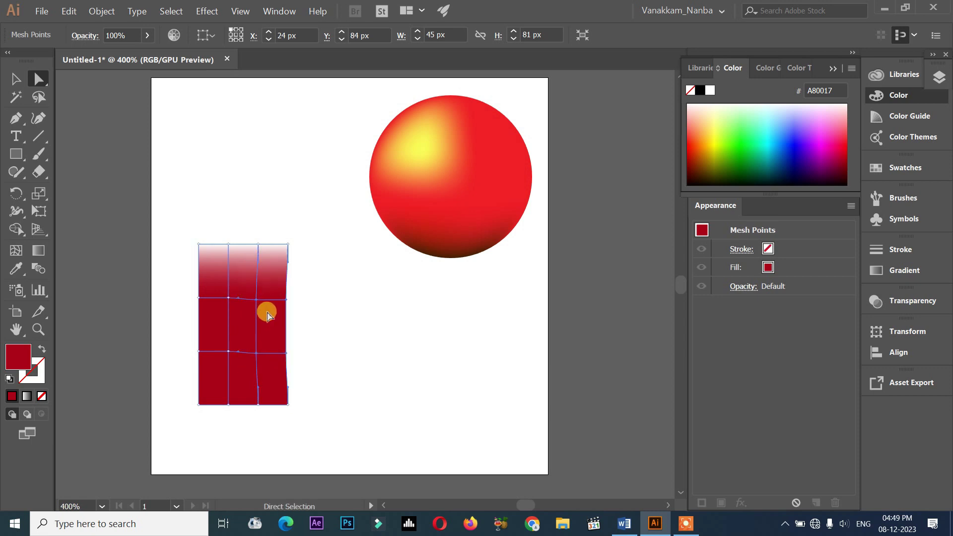
key(ctrl+a)
key(ctrl+z)
Color the mesh point at X 54 px, Y 111 px white and the left-edge point at the same height pale cream FFF5C3
click(258, 299)
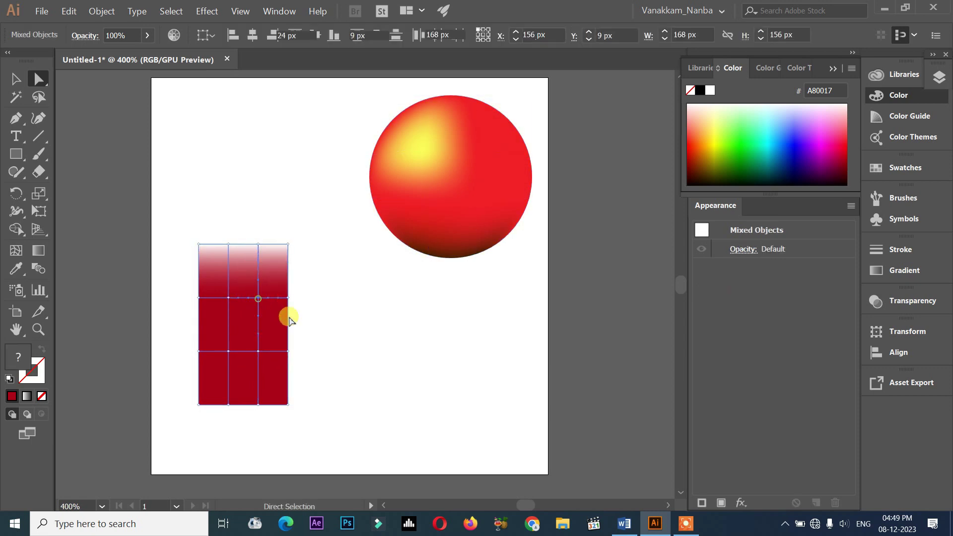
click(709, 92)
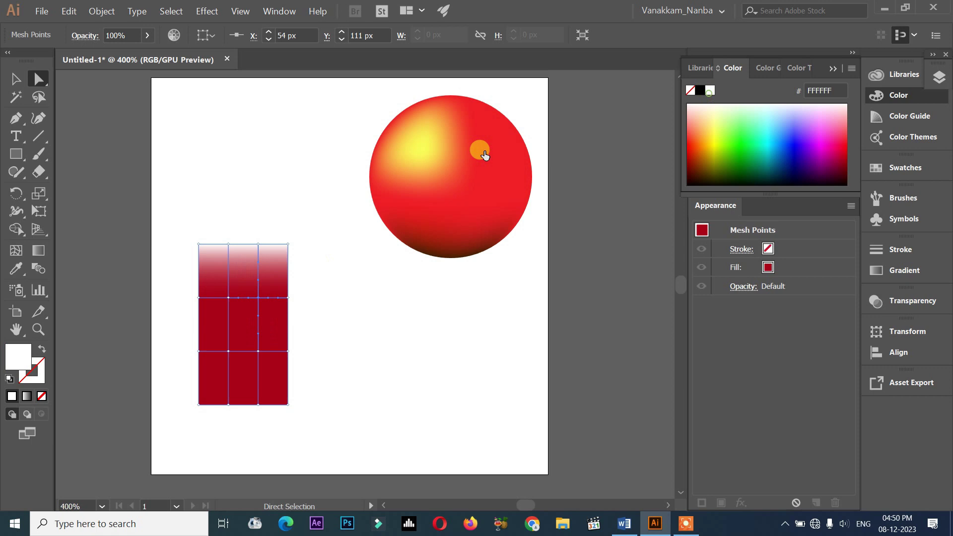
click(199, 299)
click(714, 105)
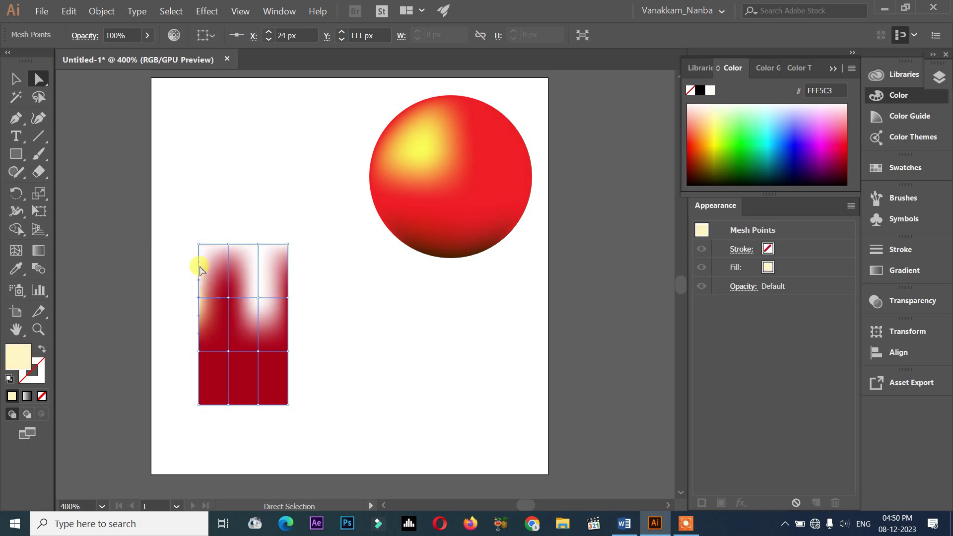
Shift the white inner mesh point slightly down and right, and move the top-right corner point to X 70 px, Y 89 px
click(250, 303)
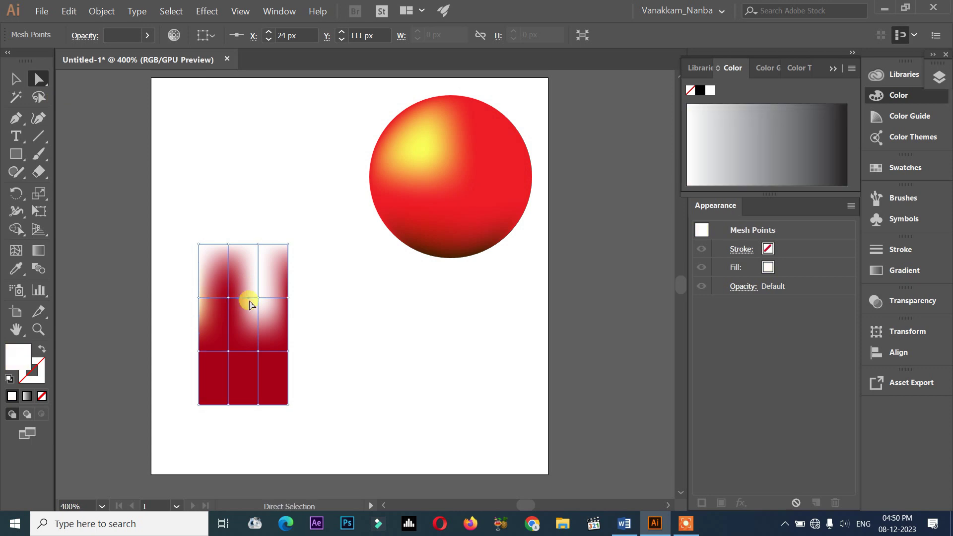
drag(257, 300, 264, 306)
drag(288, 244, 286, 252)
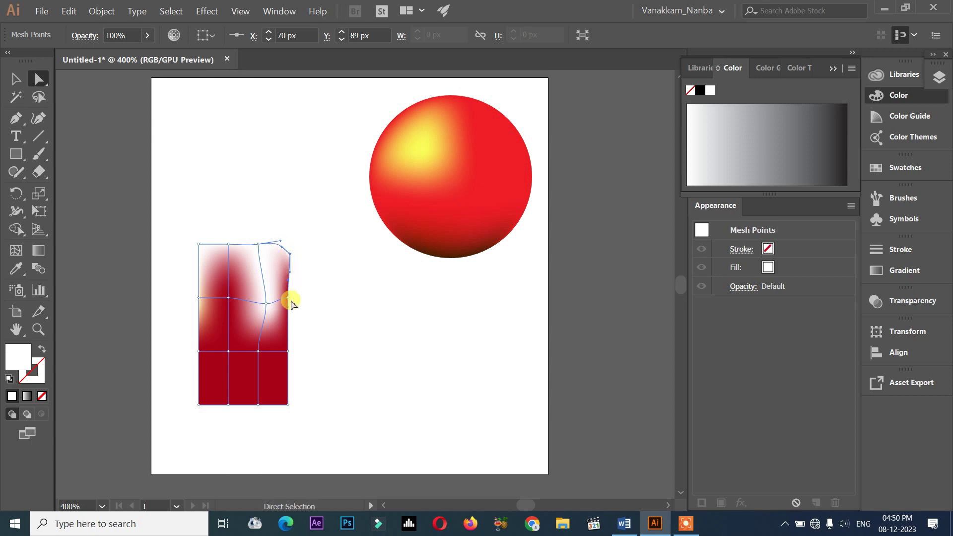
Lower the mesh's top-left corner, shift the inner points left, and place the second top-edge point at X 35 px, Y 84 px
drag(266, 307, 198, 253)
click(220, 240)
click(213, 256)
click(220, 251)
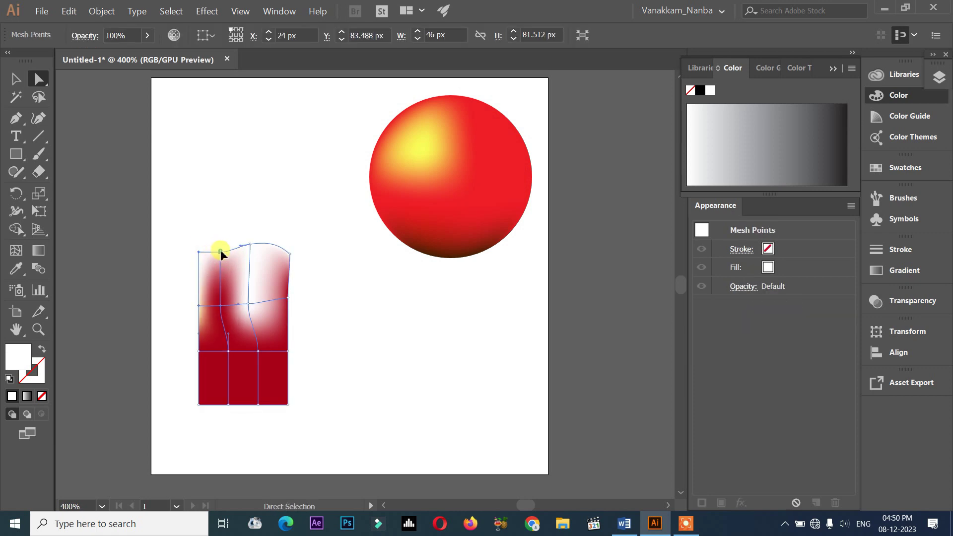
click(228, 252)
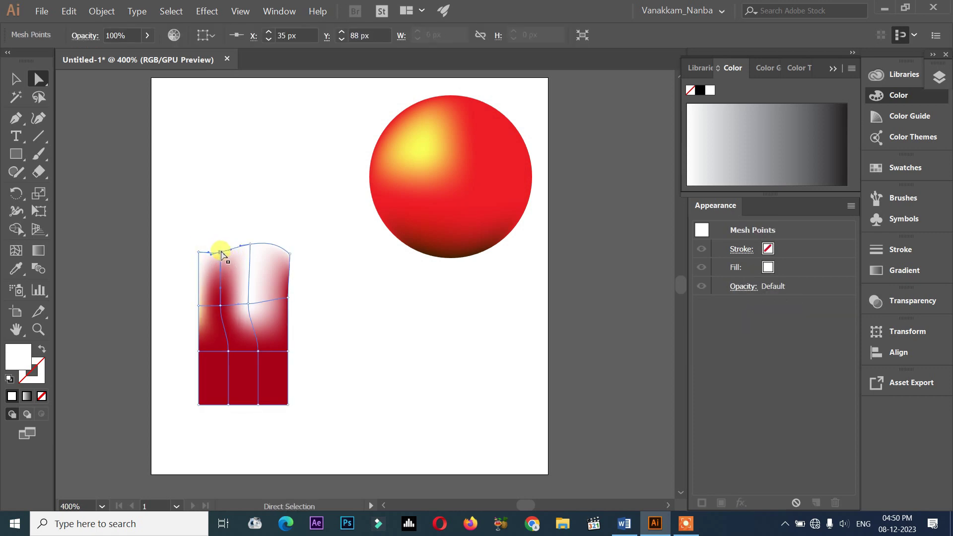
drag(220, 248, 220, 243)
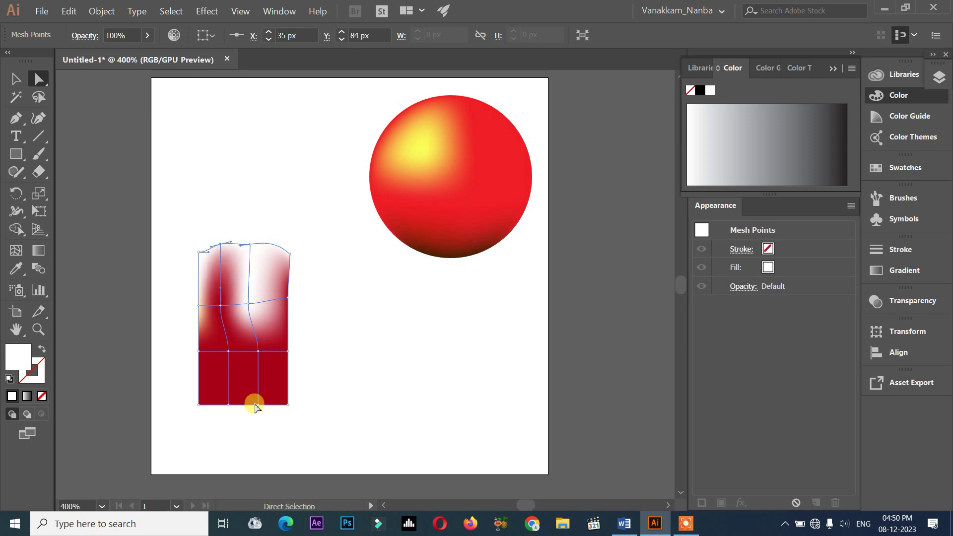
Recolor the two inner mesh points on the rectangle's bottom edge olive yellow CBCC00
drag(223, 419, 266, 390)
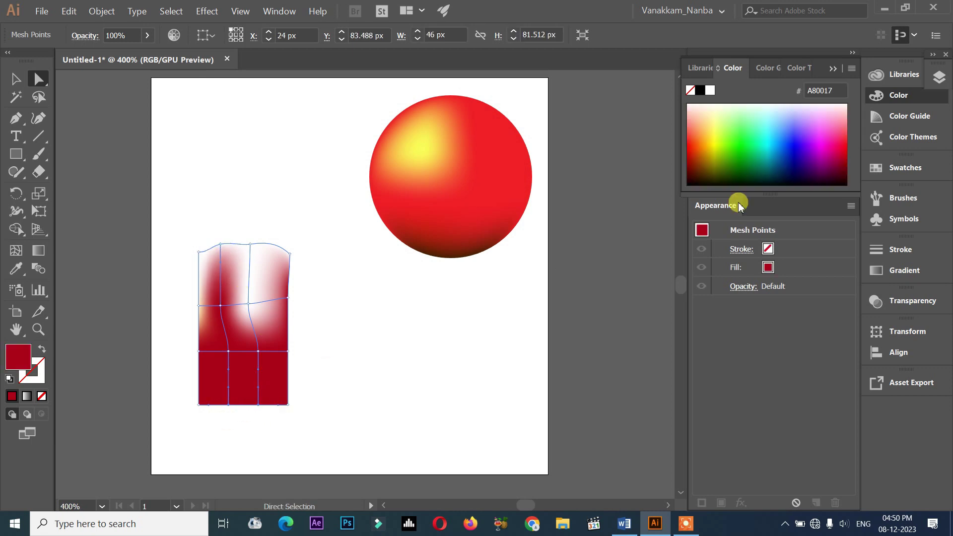
click(713, 150)
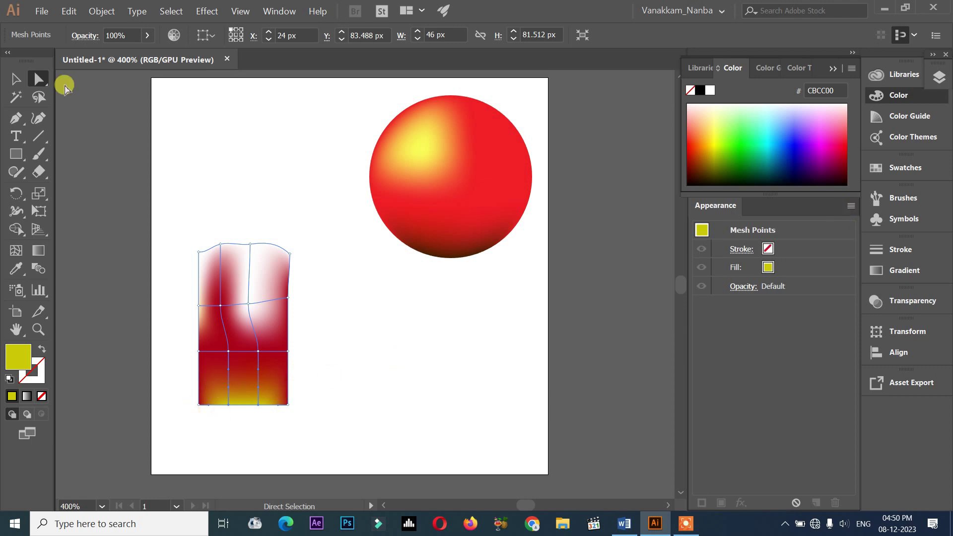
Draw a narrow vertical rectangle as a stick beneath the mesh shape, fill it with orange FF732D, and deselect it
click(12, 153)
scroll(159, 260, down, 3)
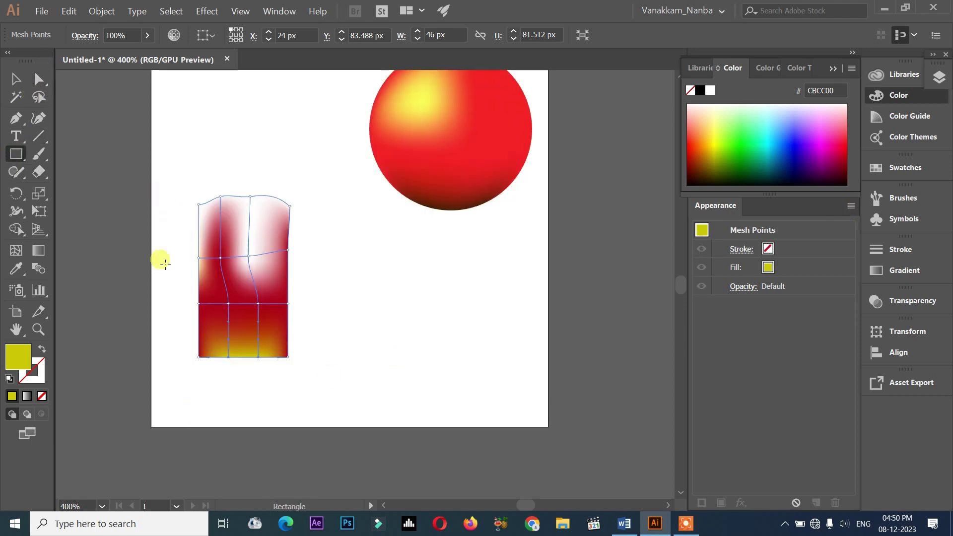
mouse_move(232, 431)
mouse_down()
mouse_move(252, 315)
mouse_move(241, 313)
mouse_move(248, 318)
mouse_up()
click(695, 132)
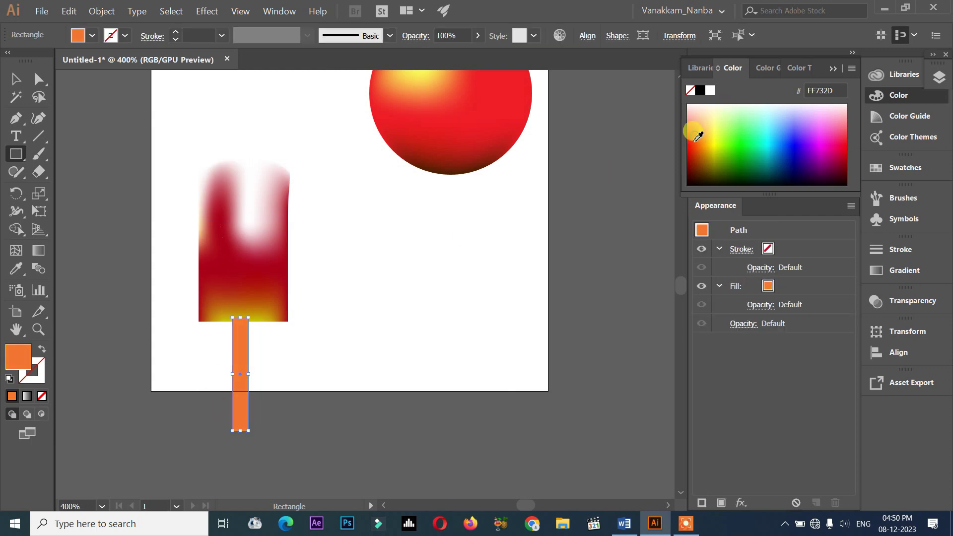
click(16, 79)
click(367, 233)
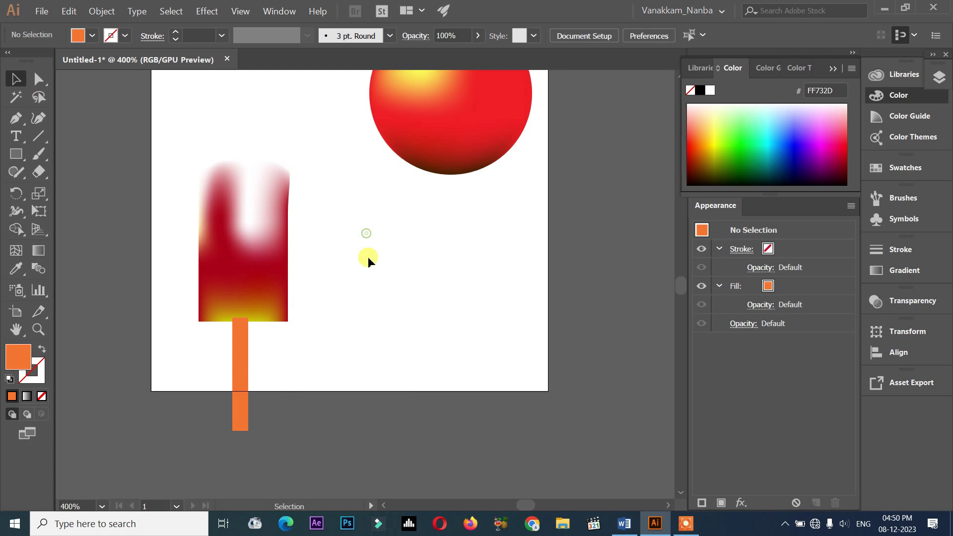
scroll(365, 261, down, 2)
drag(247, 174, 348, 360)
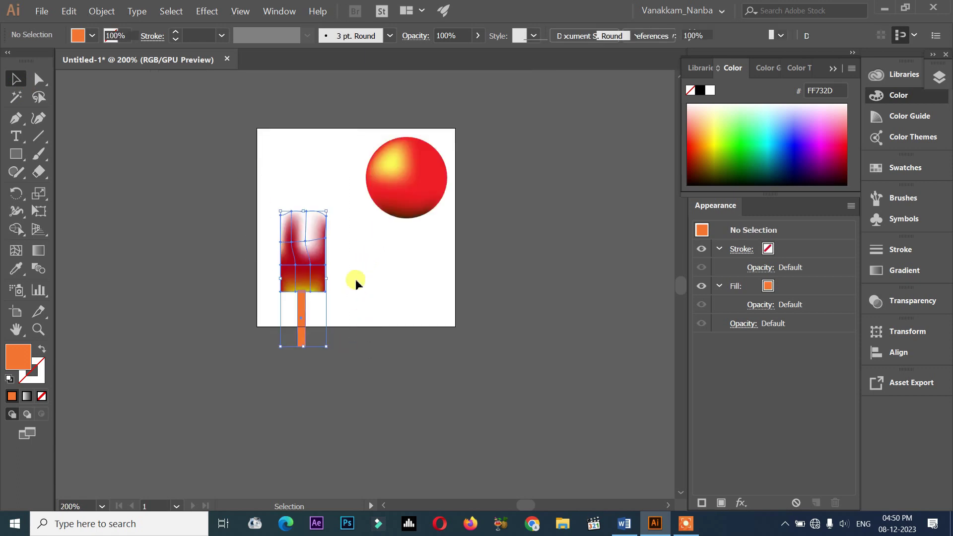
click(322, 255)
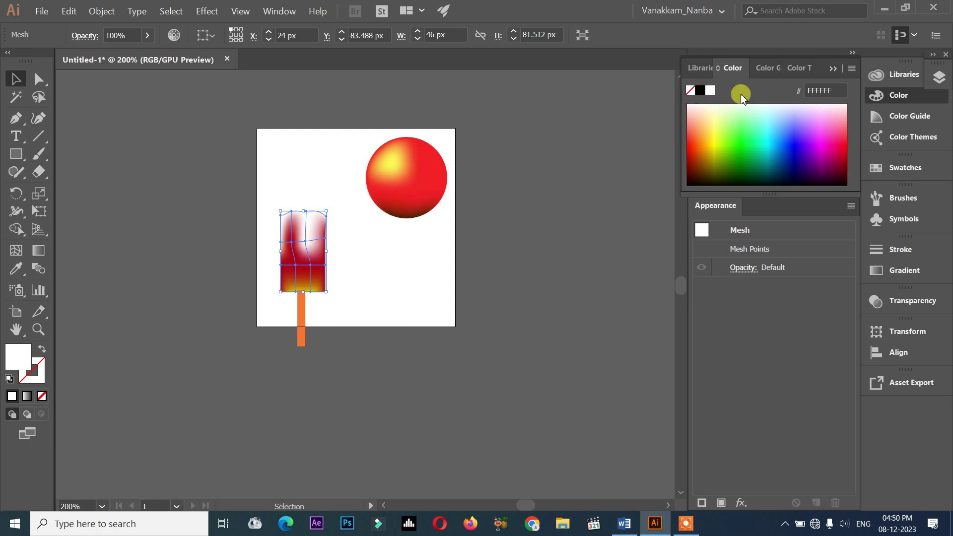
click(382, 245)
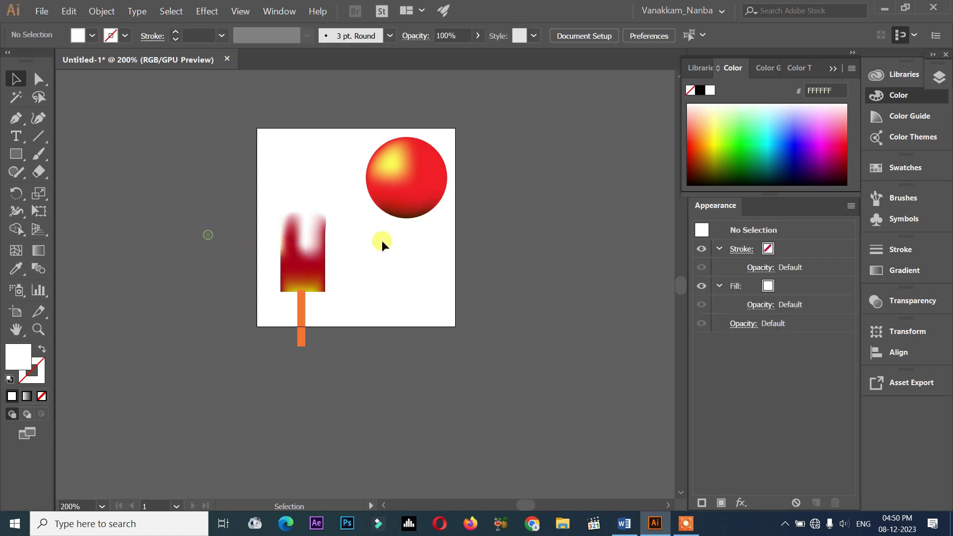
Move the mesh shape and its stick up together inside the artboard, with the mesh at X 23 px, Y 37.488 px
scroll(383, 245, up, 1)
drag(351, 233, 224, 396)
drag(261, 275, 260, 206)
click(392, 302)
Move the red sphere down and slightly left so it sits beside the ice pop, and deselect it
click(261, 170)
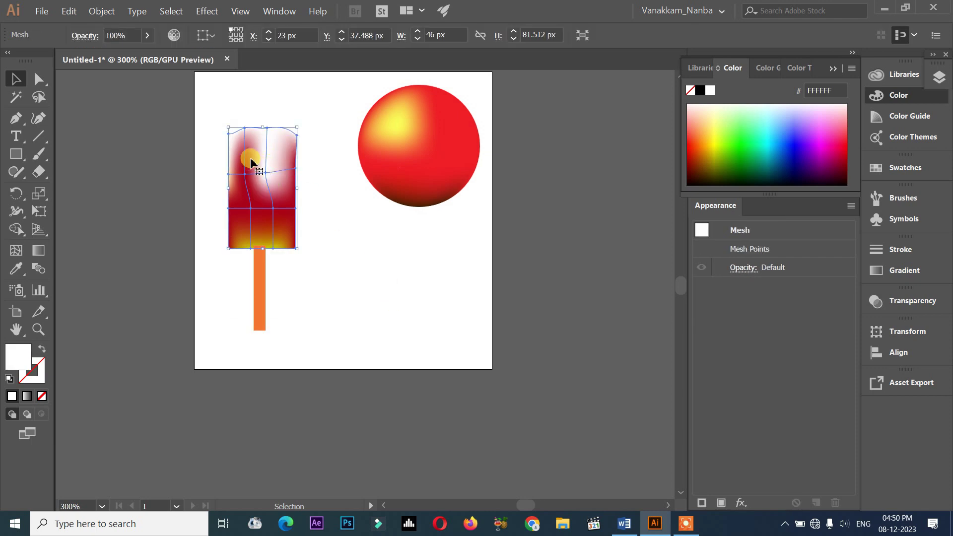
click(459, 165)
drag(457, 155, 442, 210)
click(496, 327)
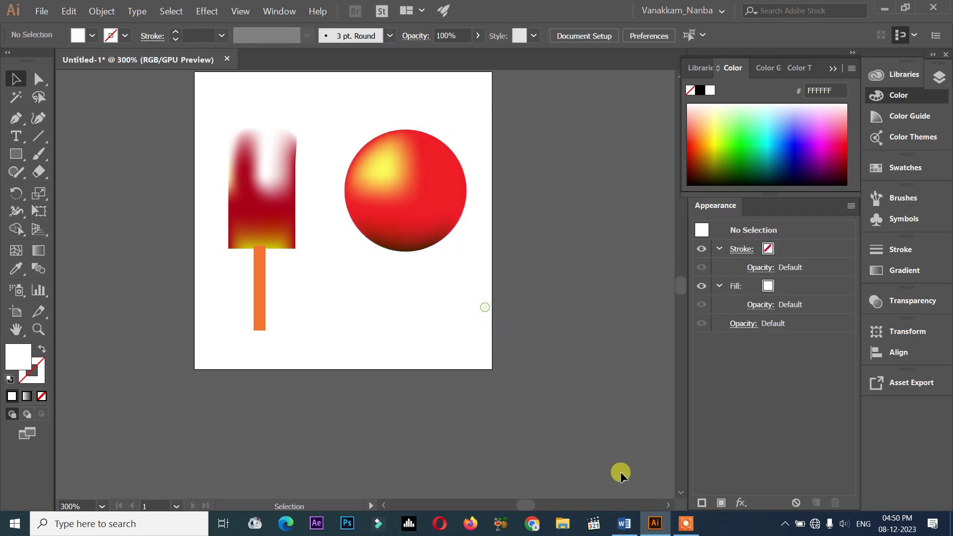
Switch to Word, point out the Gradient Mesh entry in the techniques list, and clear the text selection
click(626, 523)
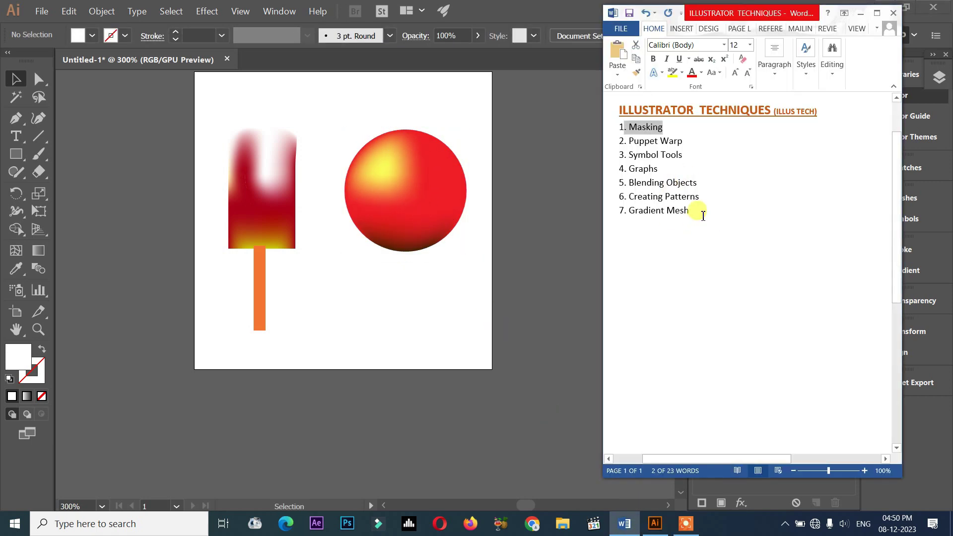
drag(703, 216, 642, 227)
click(709, 233)
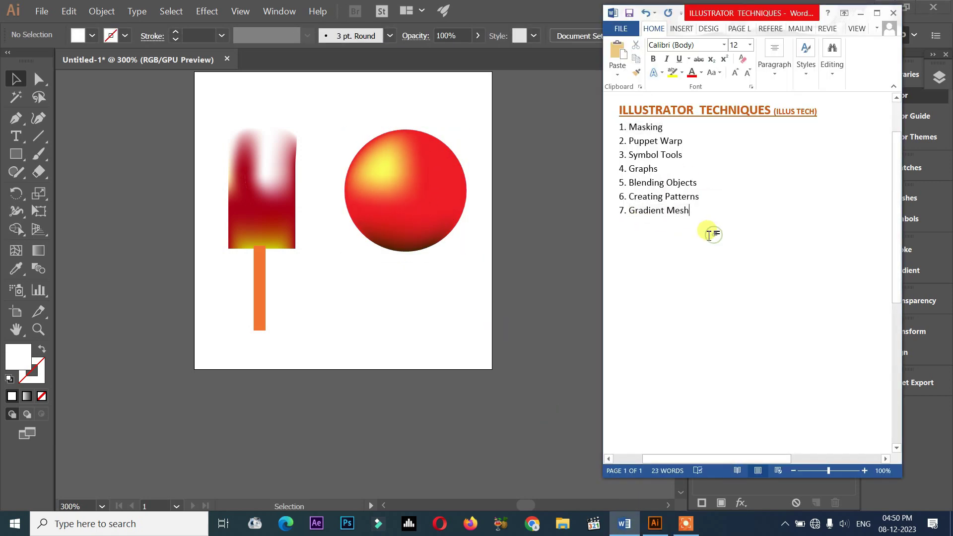